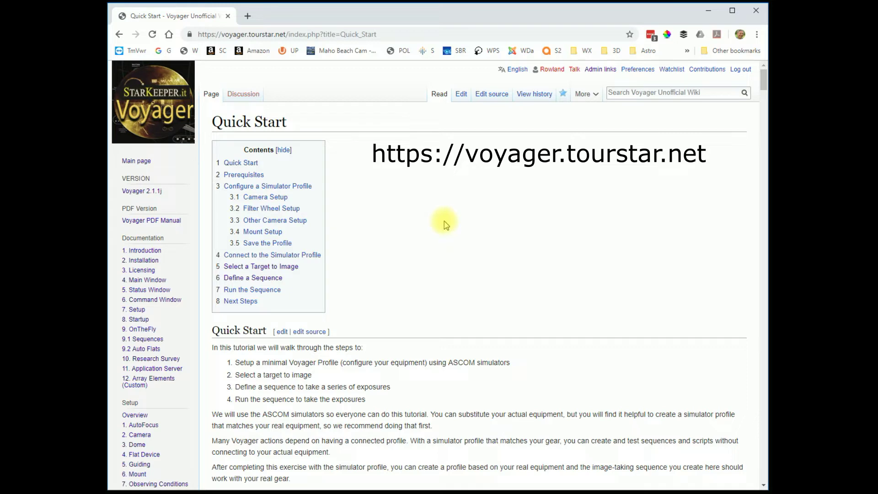
Open the Quick Start tutorial from the wiki's Tutorials list and read its introduction and prerequisites.
scroll(172, 318, down, 8)
scroll(172, 320, down, 3)
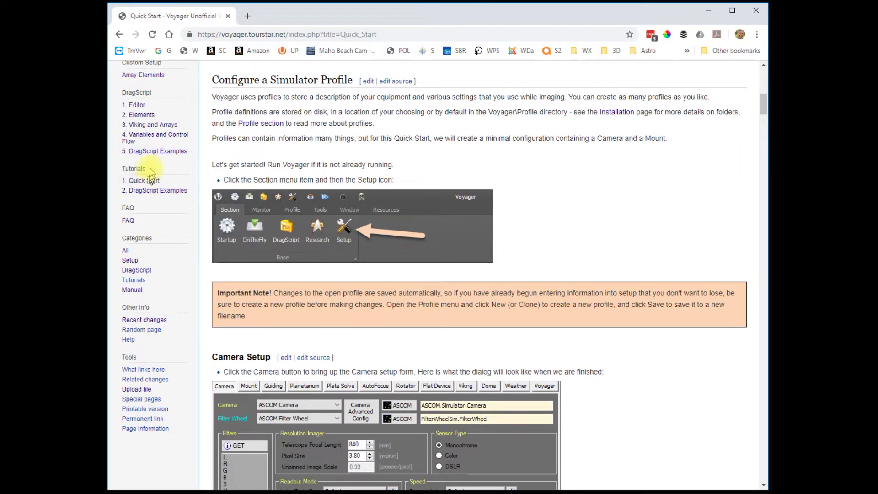
click(155, 182)
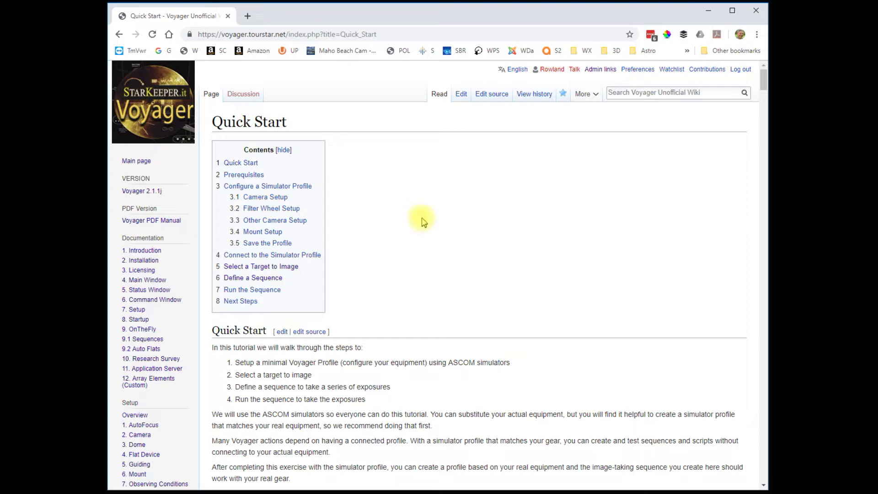
scroll(416, 224, down, 4)
scroll(415, 225, up, 4)
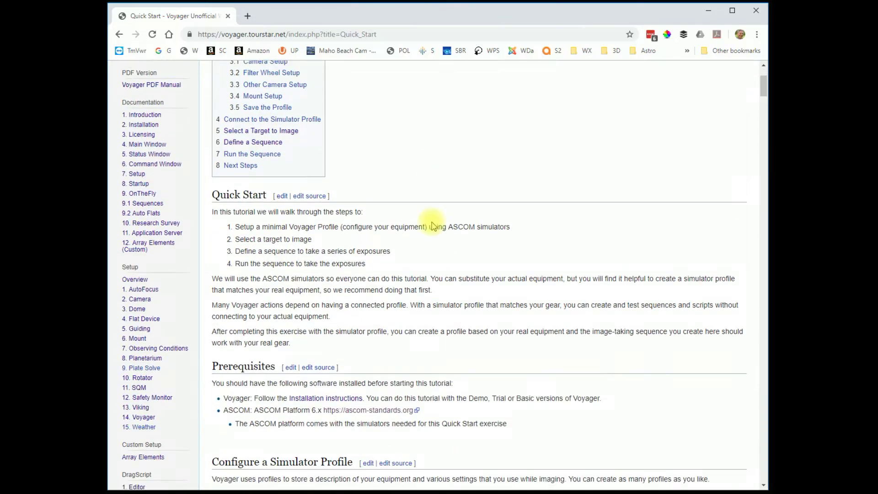
scroll(435, 172, down, 1)
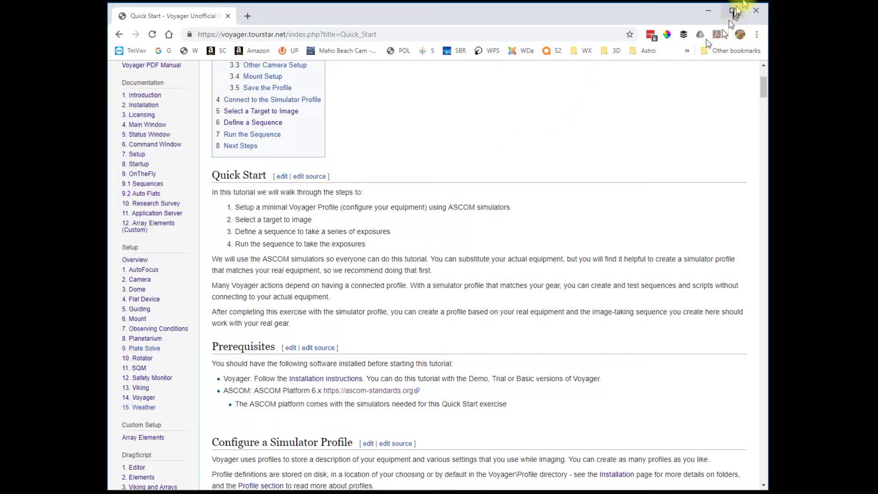
Launch Voyager from the desktop and load the setting profile Empty Profile.v2y.
click(708, 10)
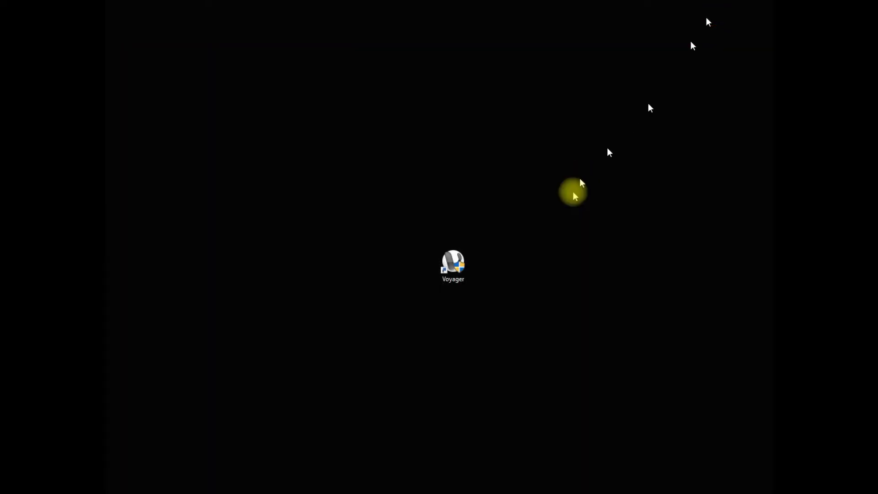
double_click(461, 264)
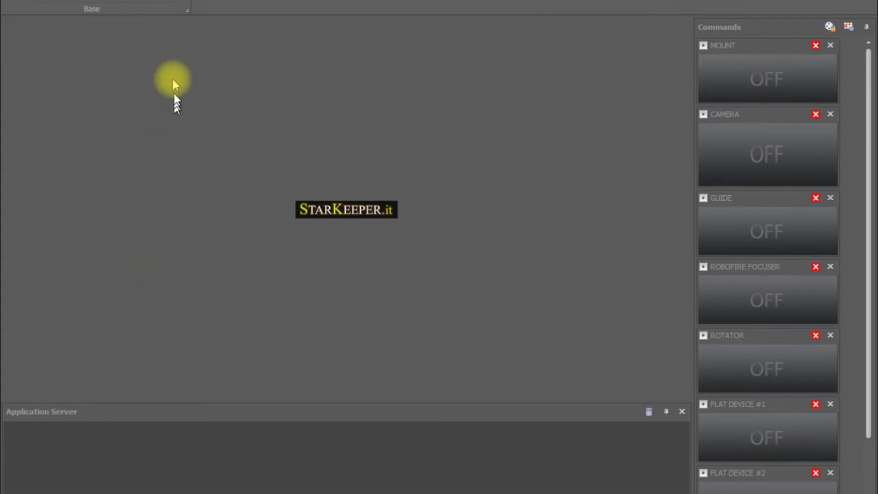
click(123, 1)
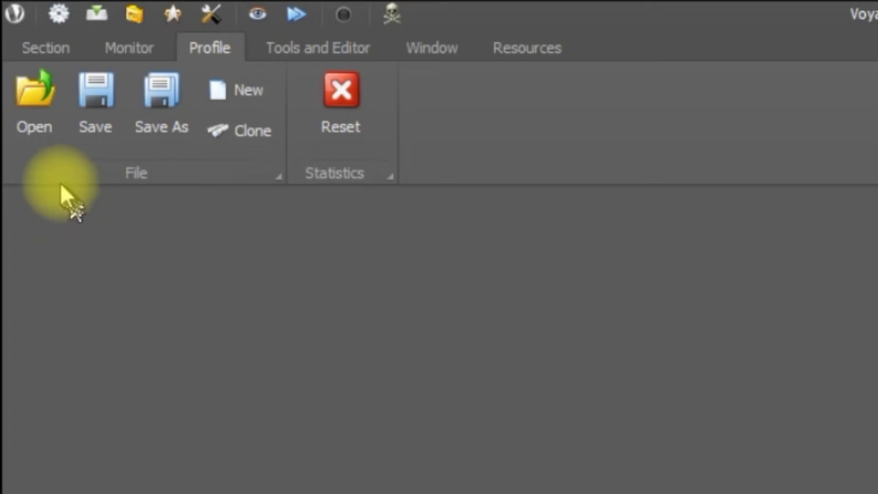
click(30, 110)
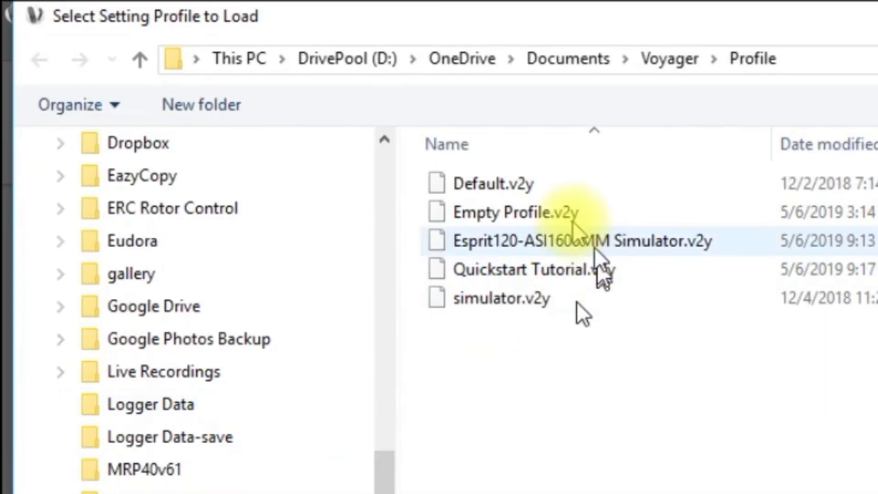
double_click(540, 211)
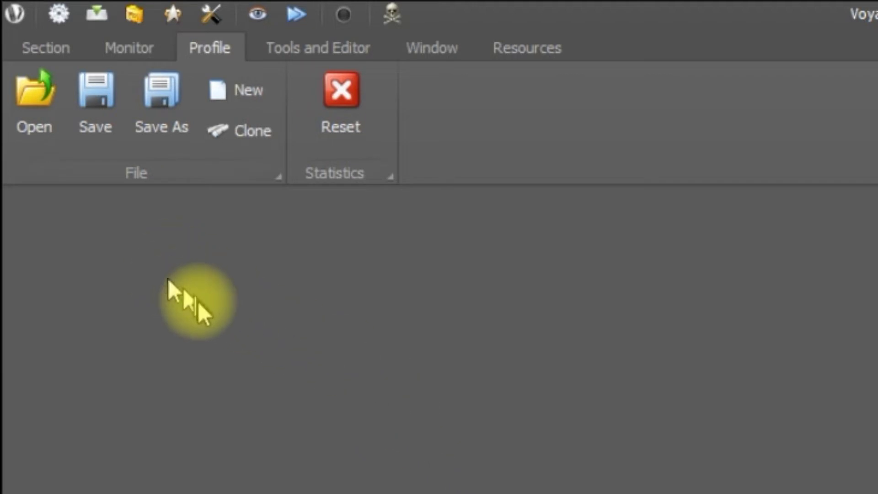
click(91, 116)
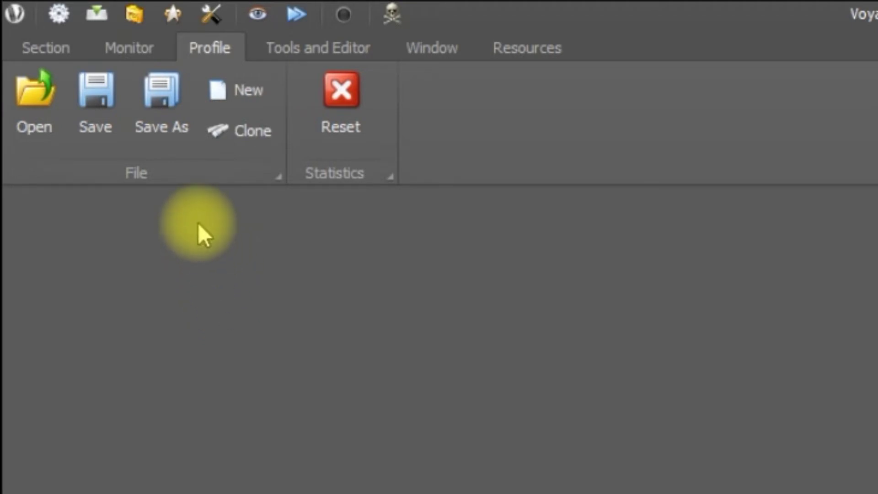
click(161, 110)
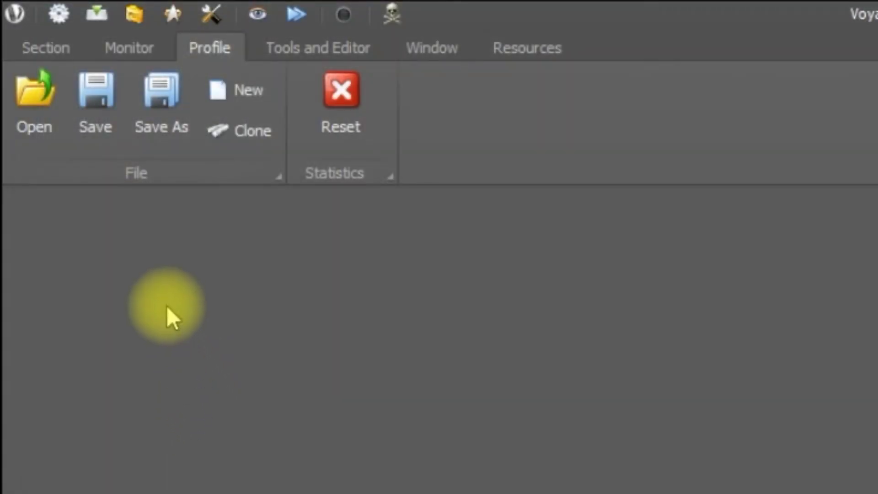
click(231, 133)
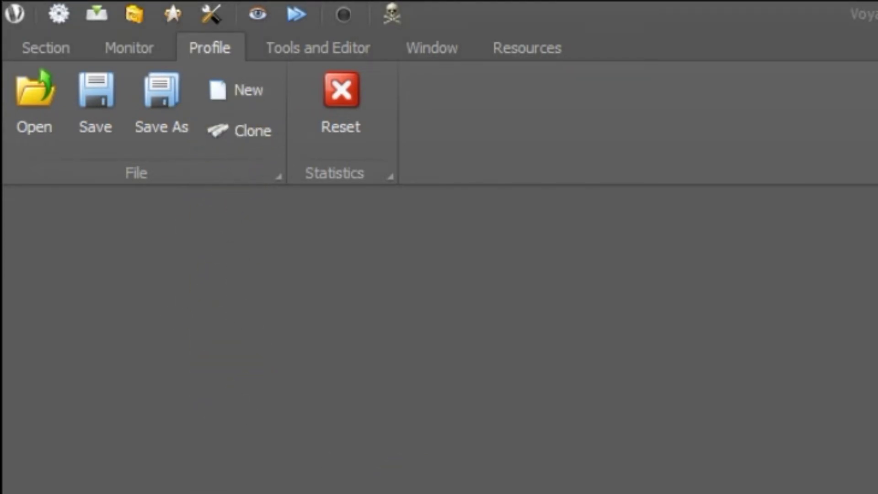
click(773, 444)
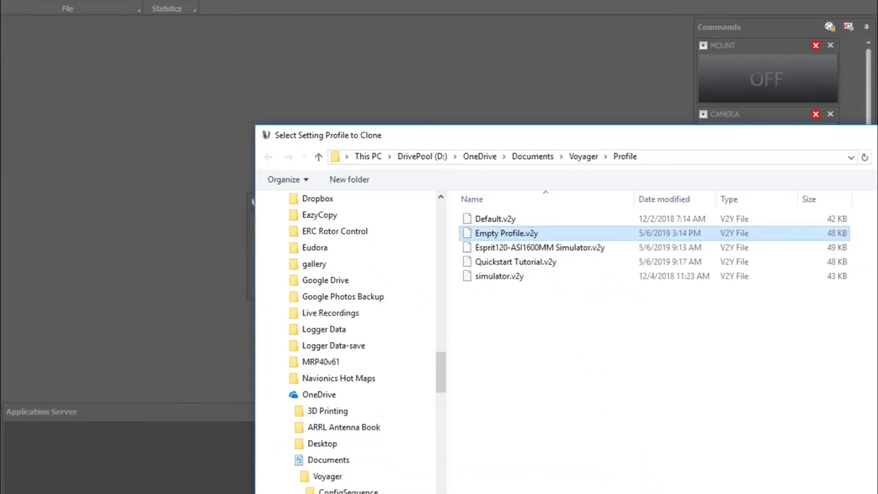
key(Return)
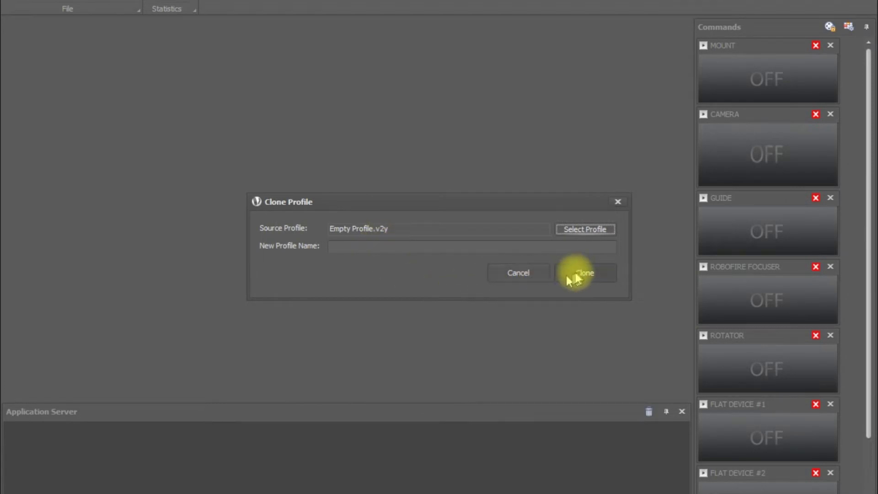
click(530, 275)
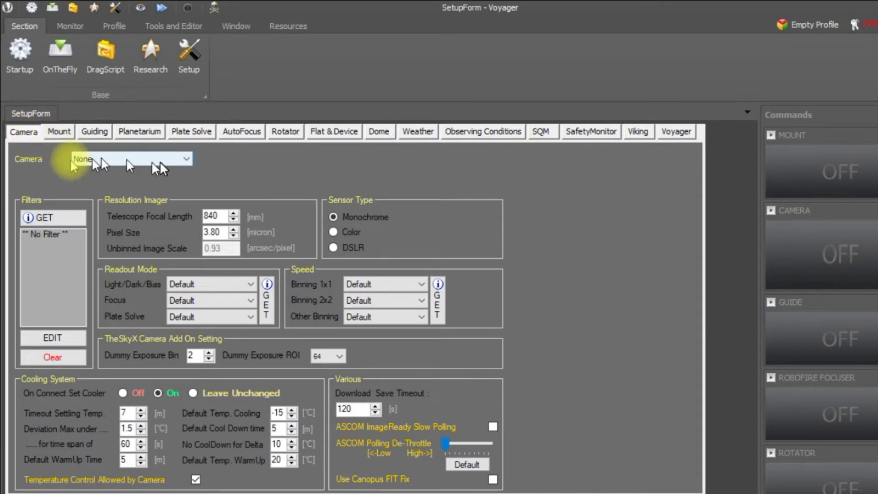
Set the camera to ASCOM Camera and select Camera V2 simulator as its ASCOM driver.
click(183, 162)
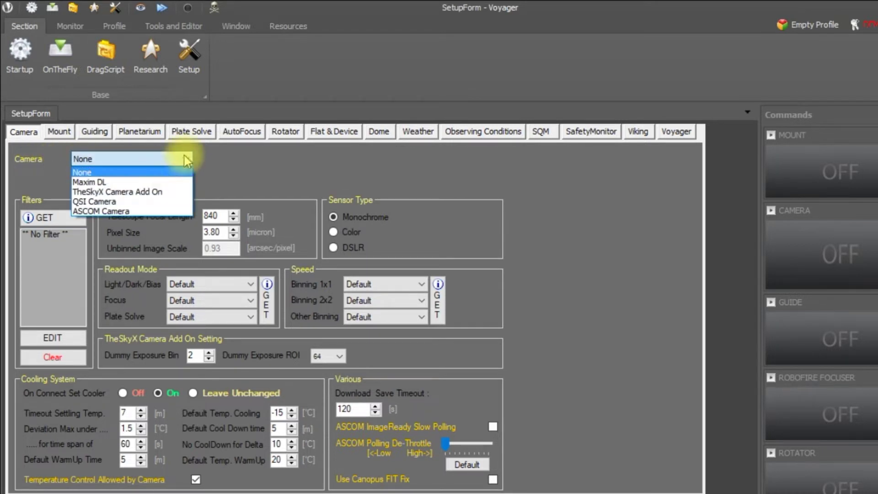
click(124, 210)
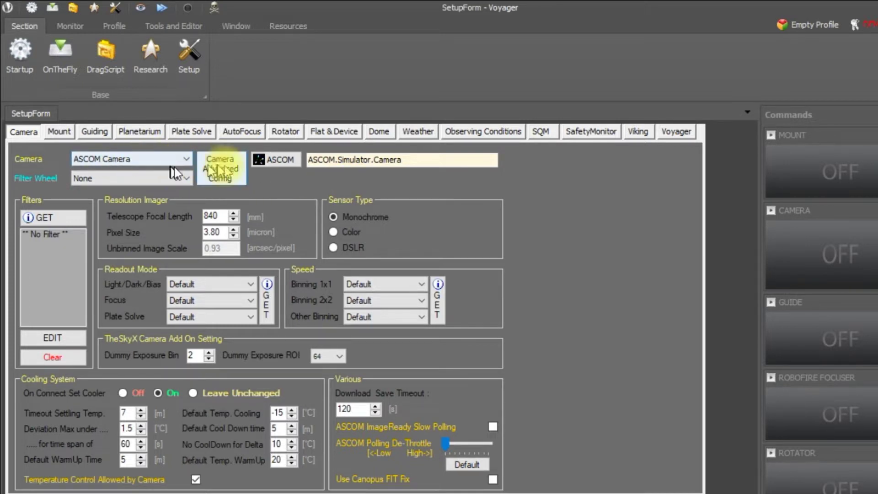
click(279, 163)
drag(405, 308, 297, 215)
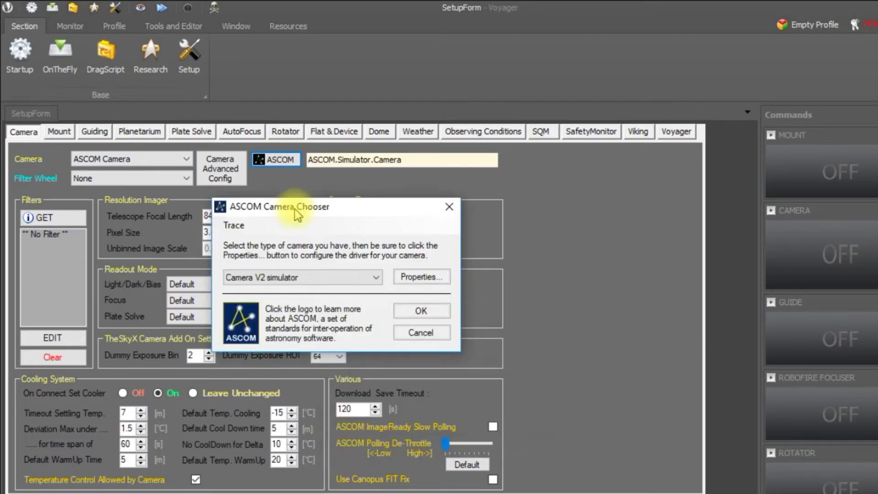
click(375, 277)
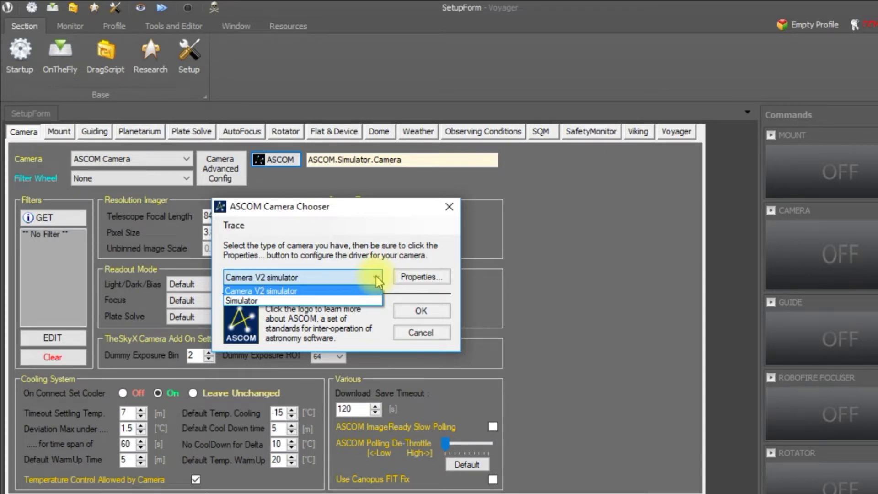
click(375, 276)
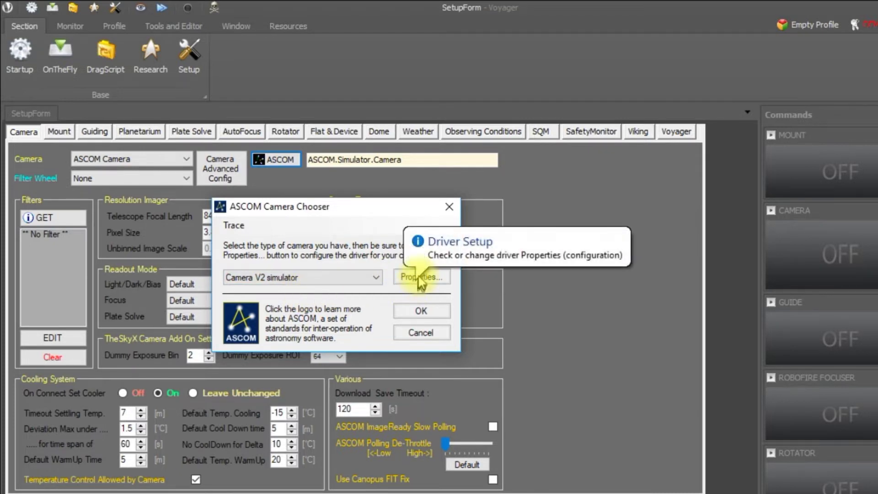
Accept the camera simulator's driver properties with the name ASI1600Sim and type Monochrome, and confirm the driver choice.
click(432, 279)
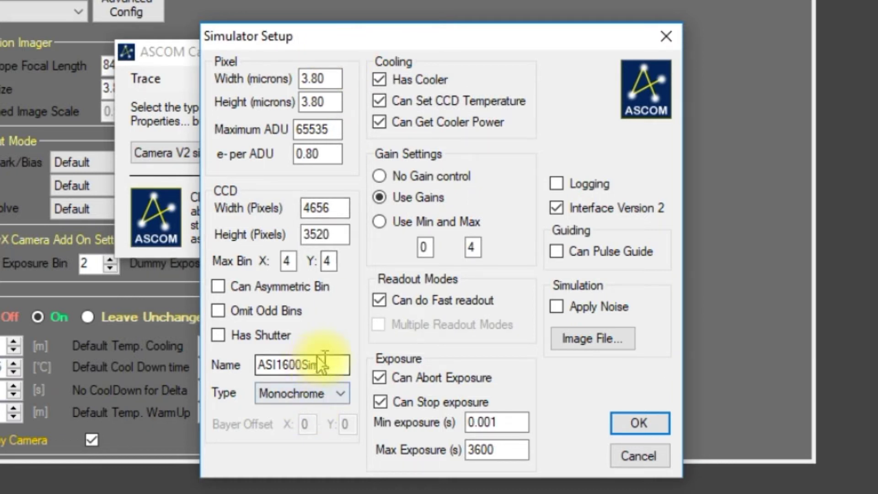
drag(333, 364, 255, 364)
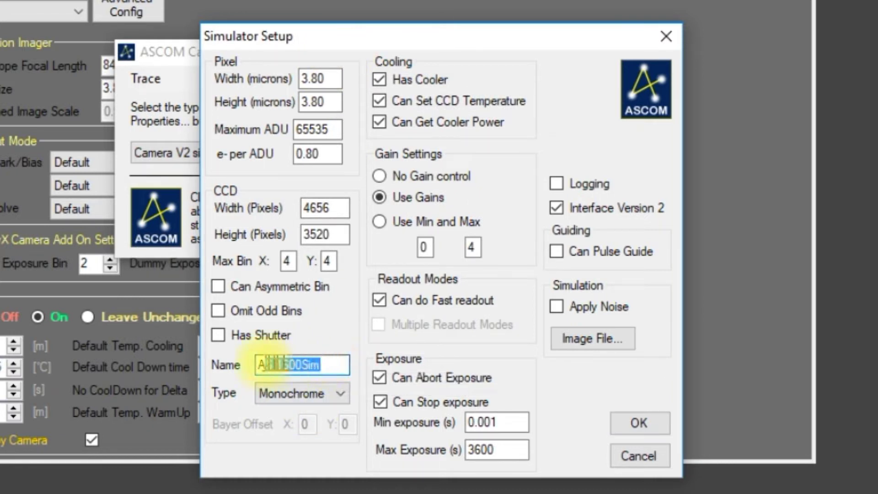
click(274, 365)
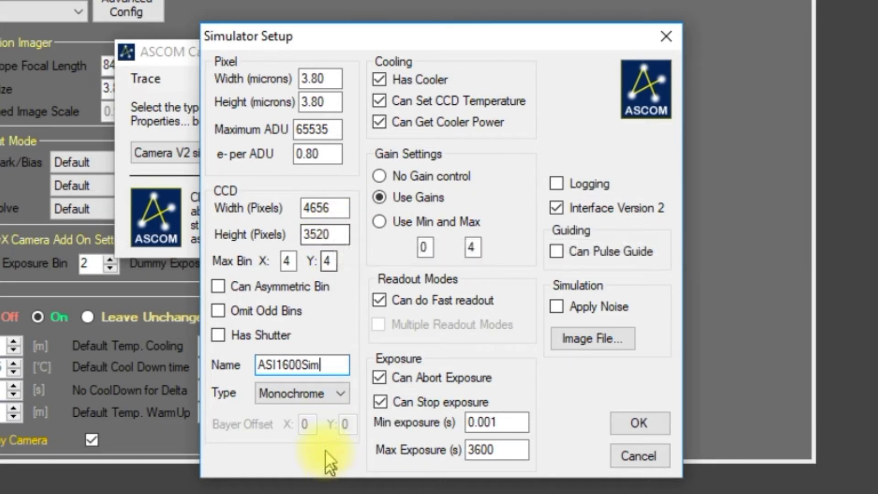
click(289, 396)
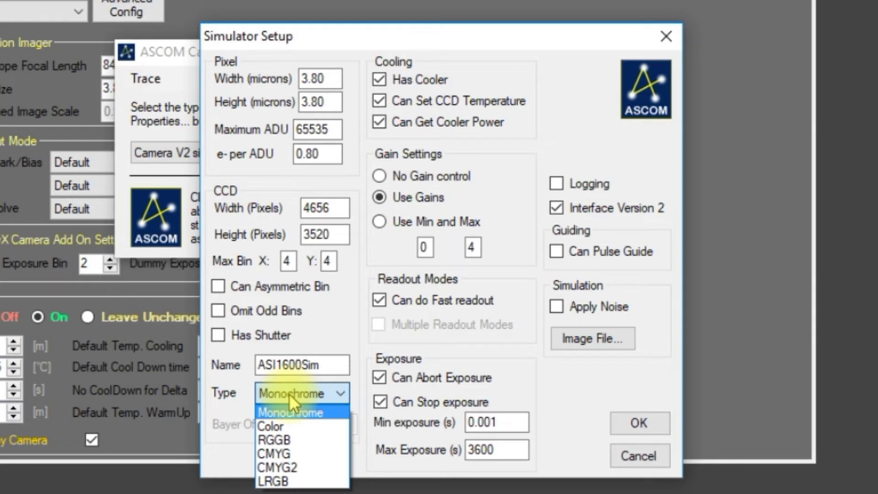
click(289, 394)
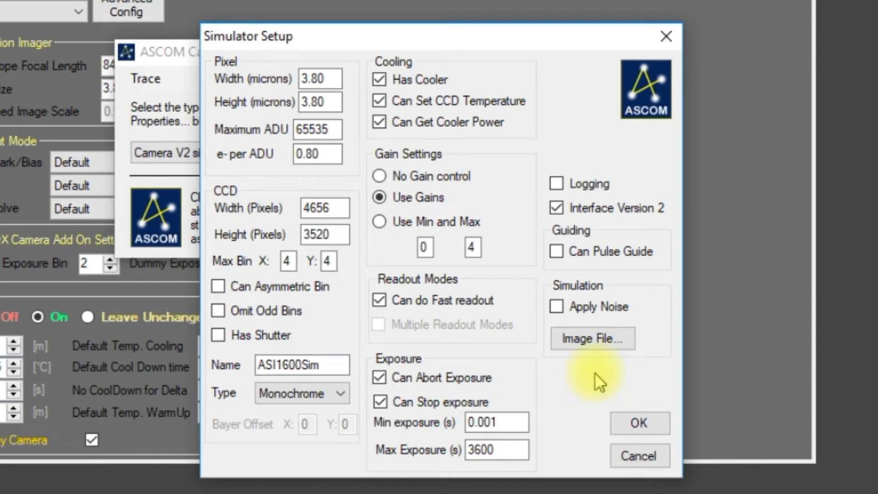
click(647, 418)
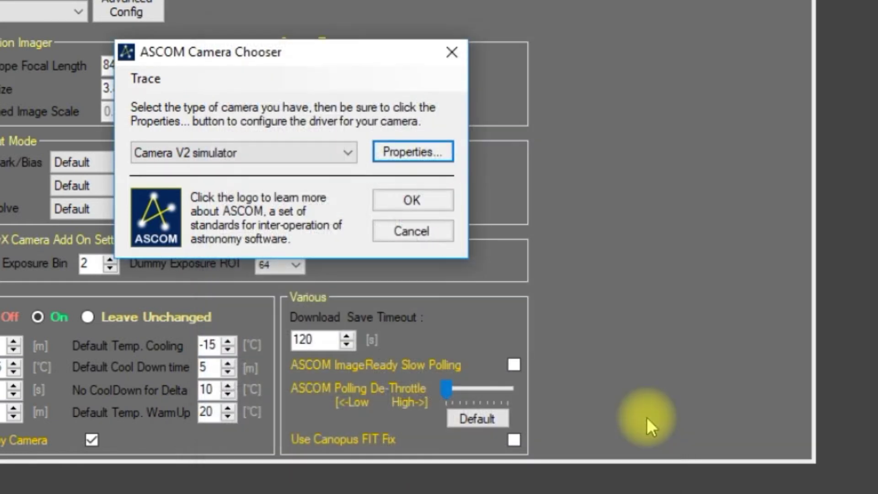
click(420, 200)
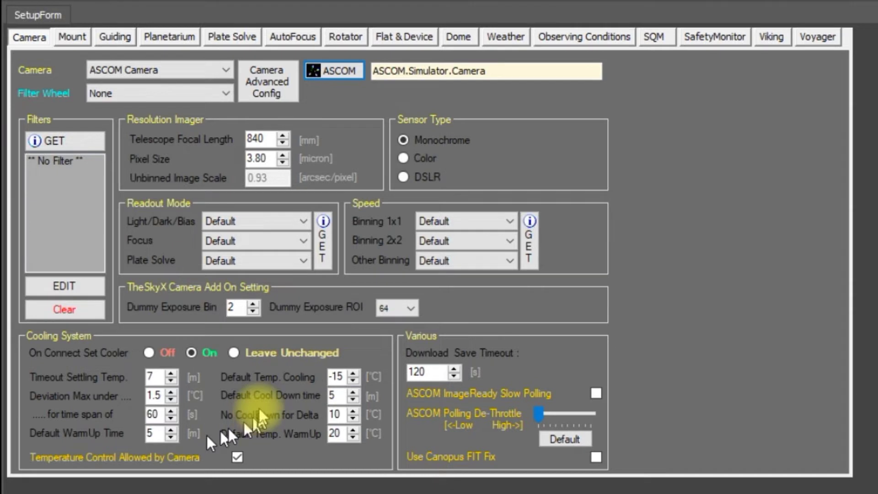
click(338, 396)
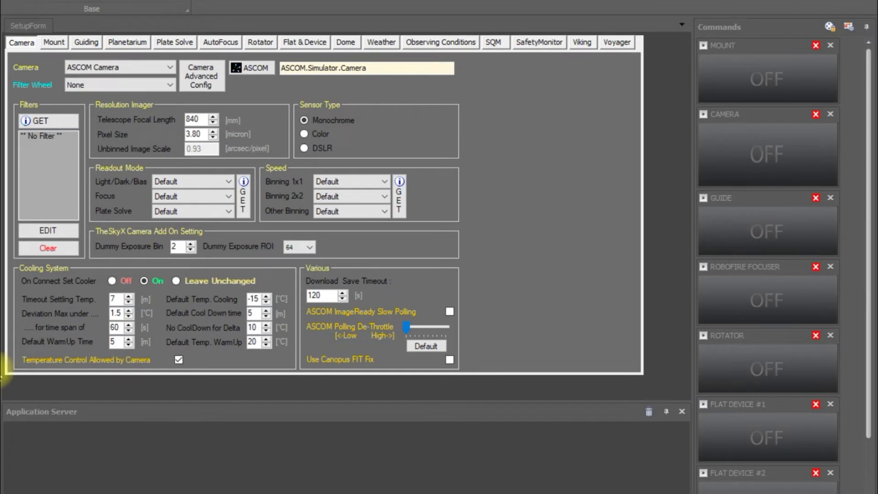
Set the filter wheel to ASCOM Filter Wheel and select Simulator as its ASCOM driver.
click(167, 85)
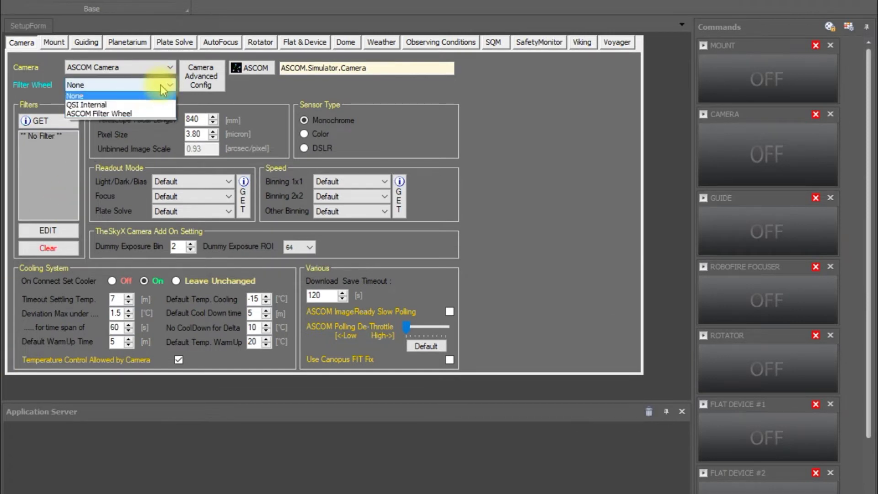
click(117, 112)
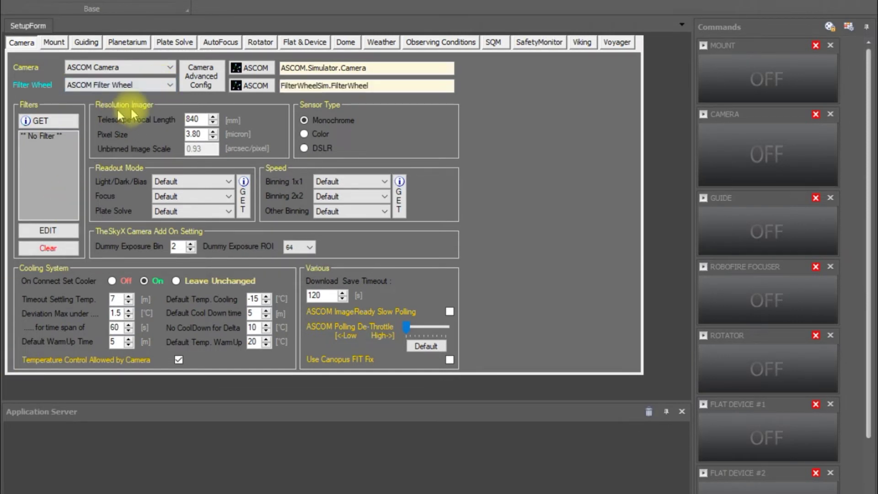
click(253, 88)
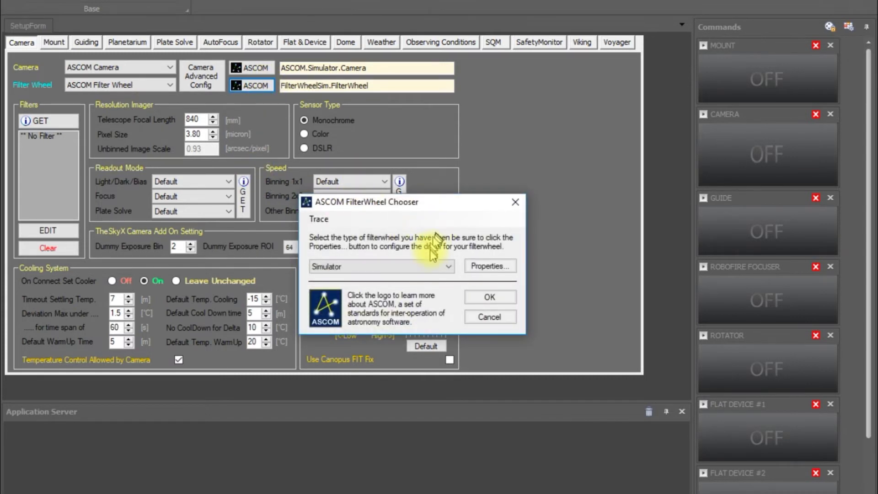
click(449, 267)
click(448, 264)
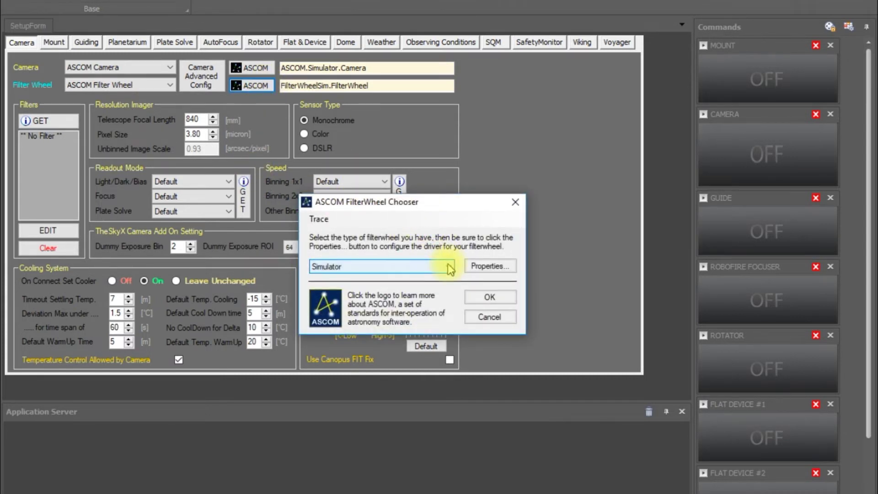
click(441, 267)
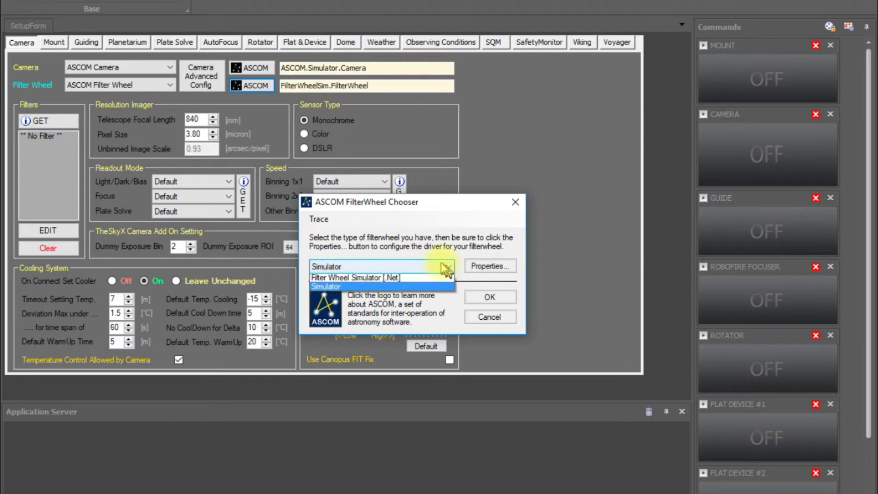
click(401, 289)
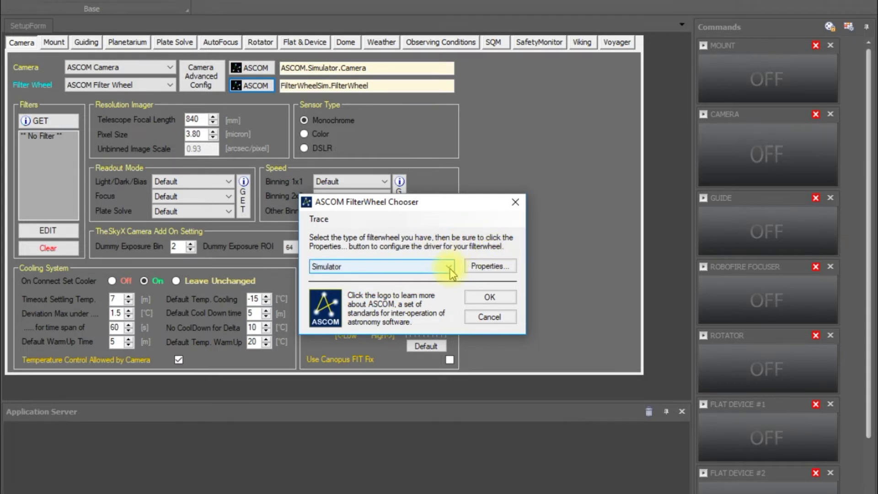
Accept the filter wheel simulator's properties with 8 slots named L, R, G, B, S, H, O and Dark, and confirm the driver choice.
click(485, 267)
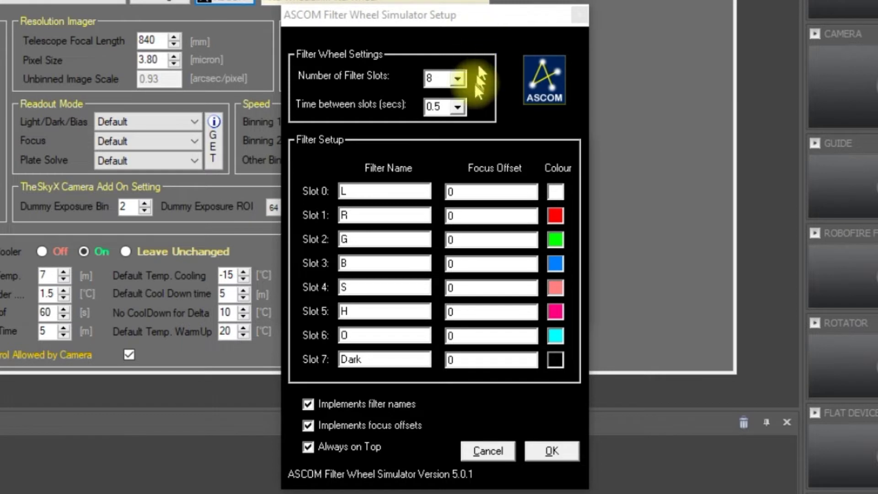
click(457, 80)
click(457, 80)
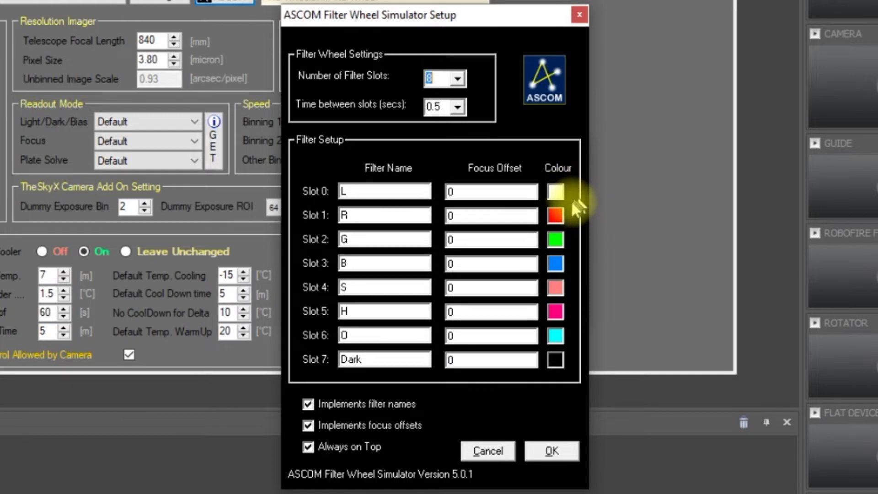
click(557, 215)
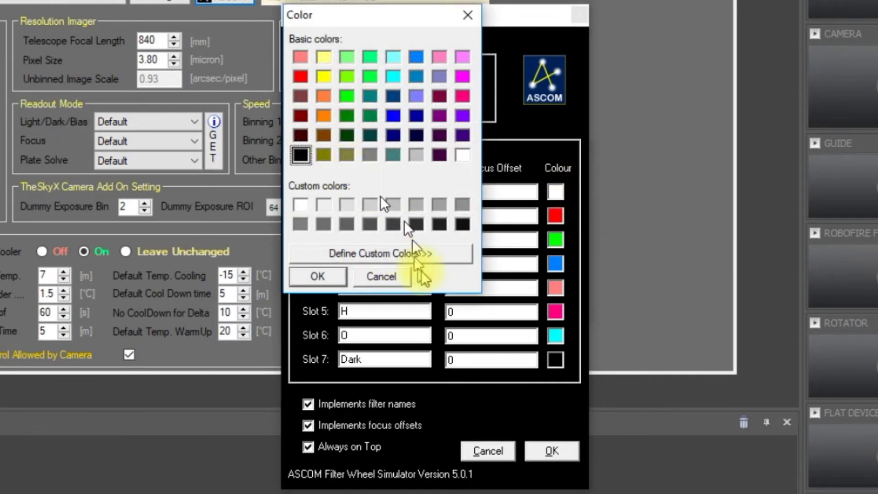
click(383, 277)
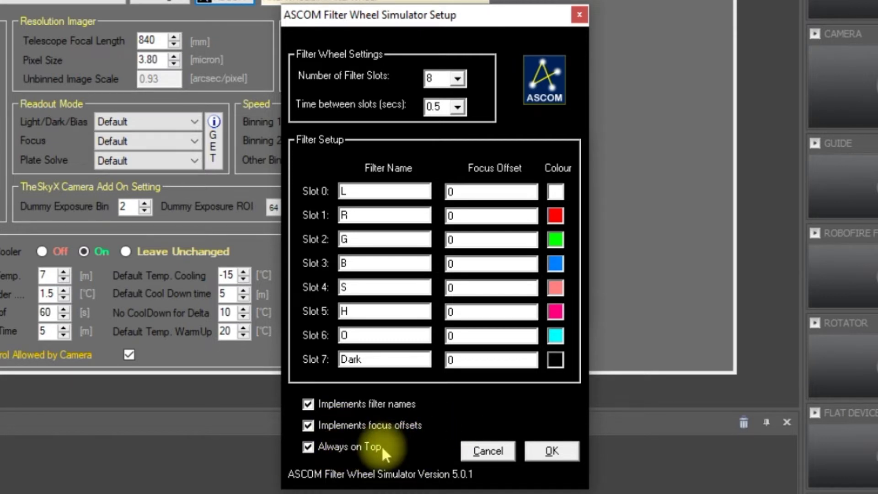
click(551, 451)
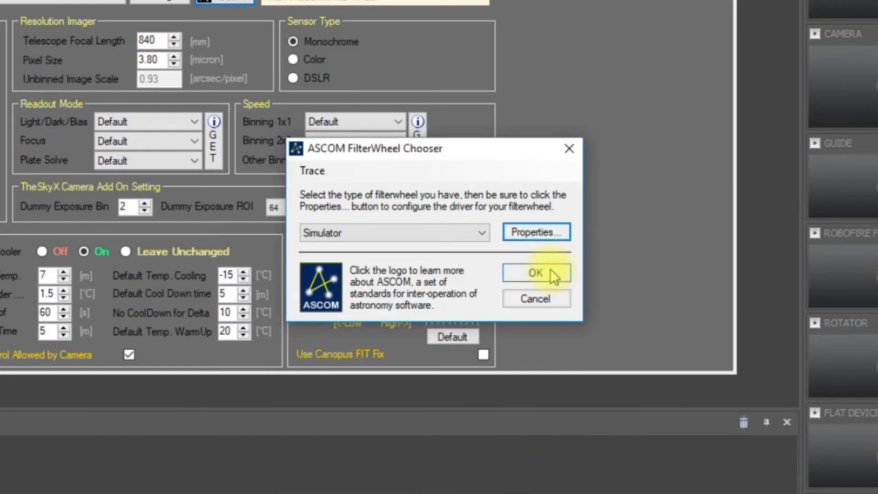
click(536, 273)
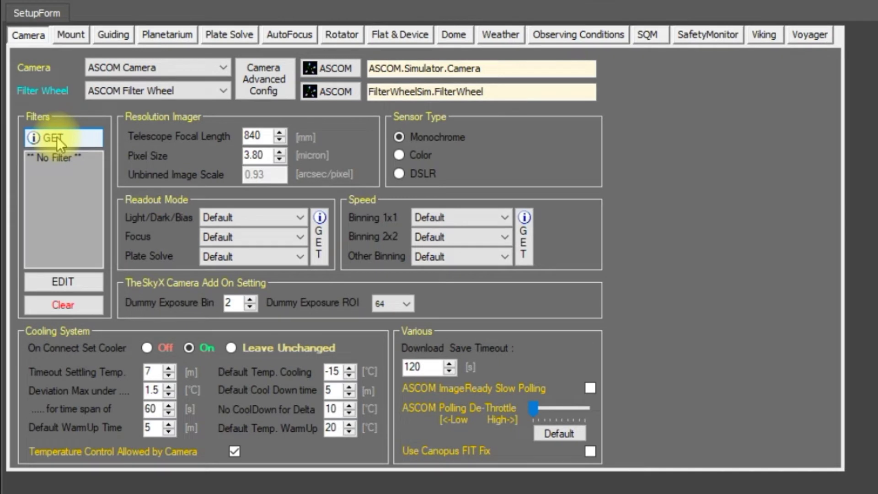
Try to retrieve the filter list from the wheel, and manually name Filters 1 to 4 L, R, G and B in Filter Setup.
click(20, 103)
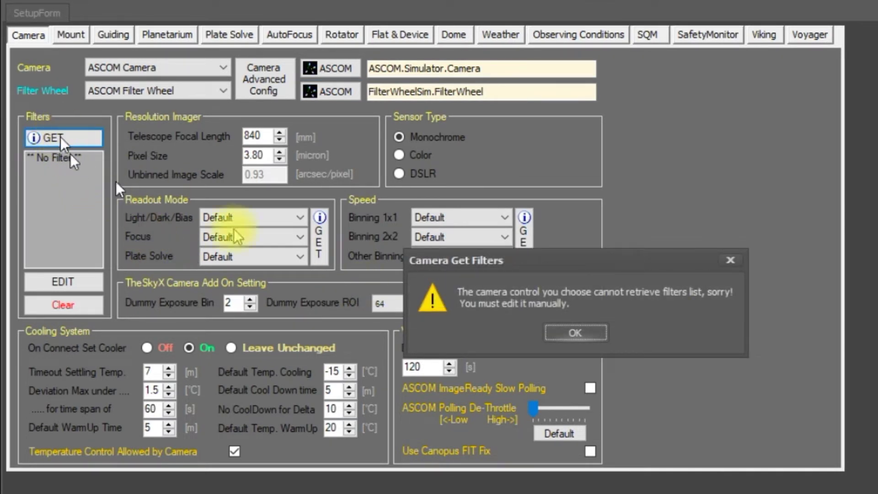
click(581, 338)
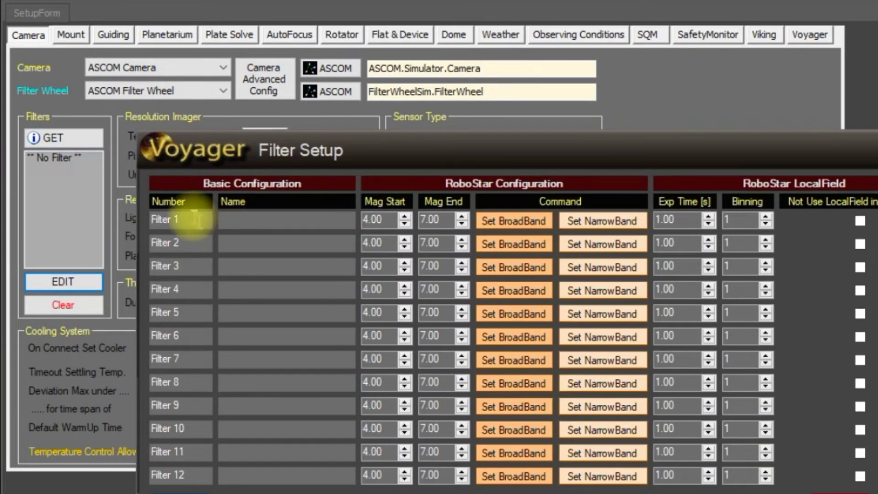
click(256, 220)
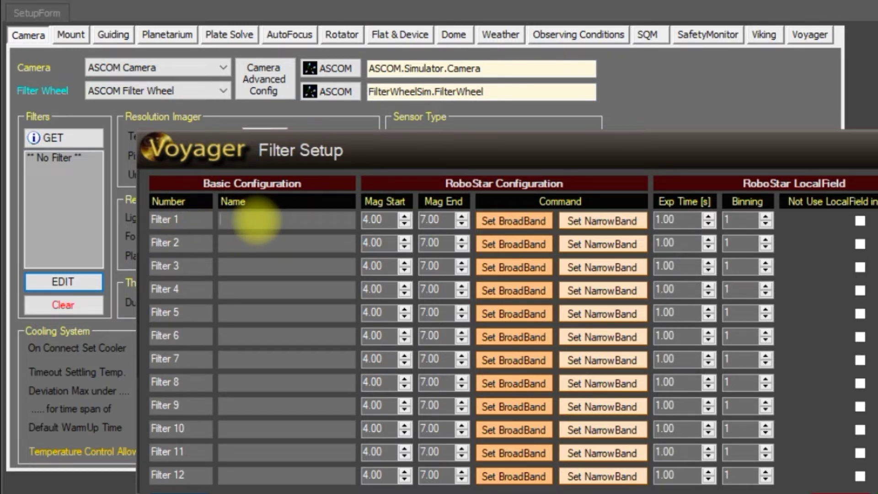
text(L)
click(225, 247)
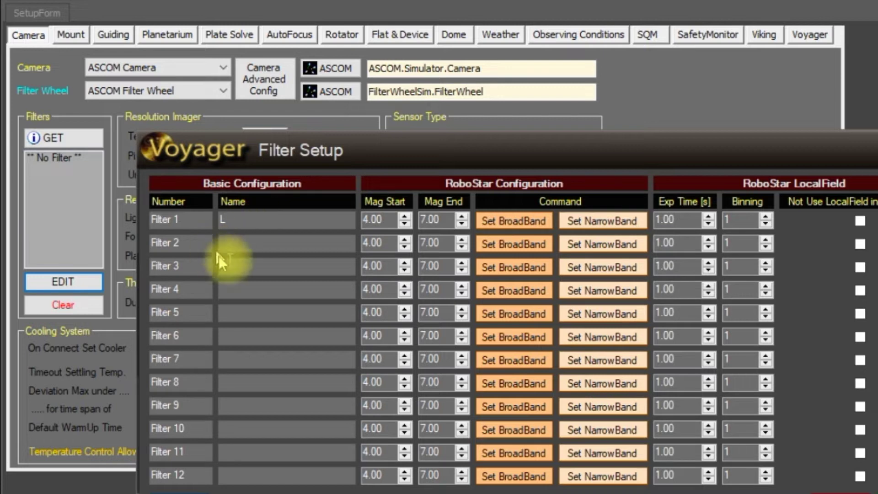
text(R)
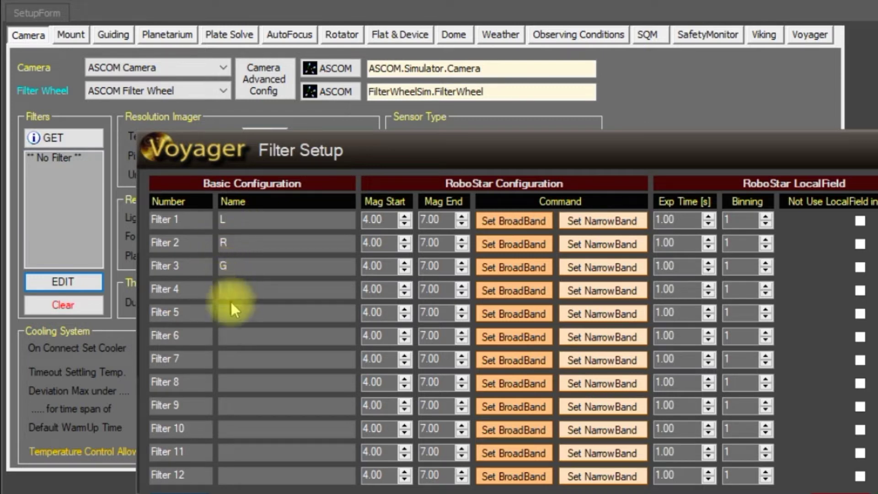
text(B)
Name Filters 5 to 8 S, H, O and Dark, and confirm the filter setup.
click(231, 314)
text(S)
click(229, 337)
text(H)
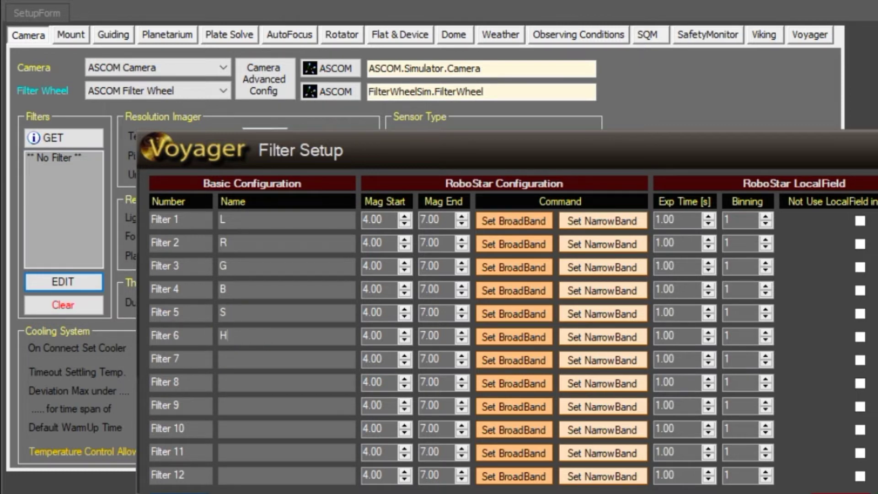
click(244, 361)
text(O)
click(247, 381)
text(Dark)
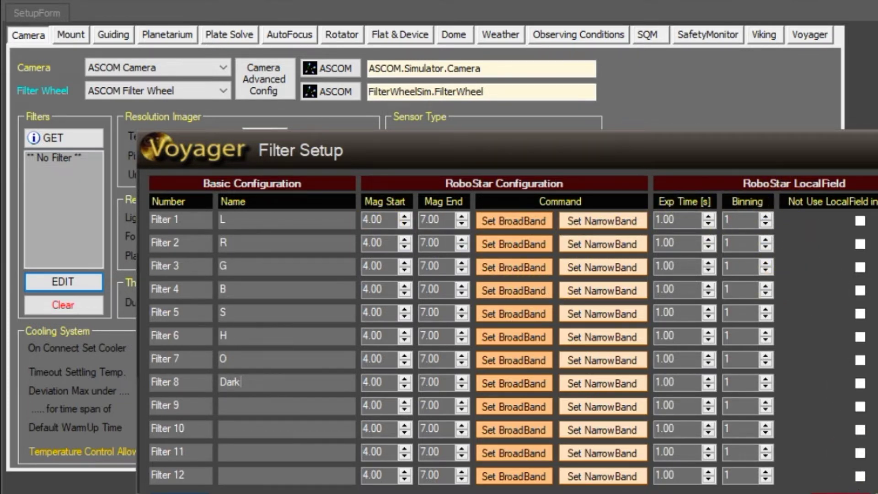
click(871, 492)
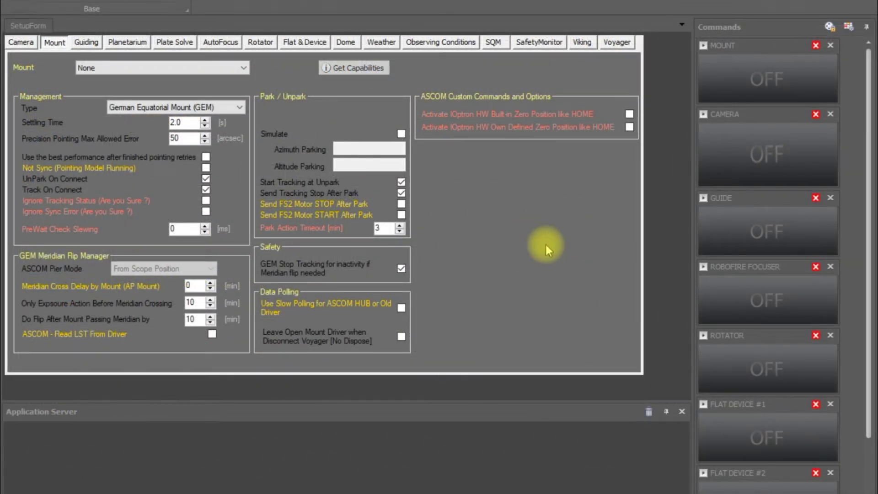
Set the mount to ASCOM Telescope and select Simulator as its ASCOM driver.
click(57, 44)
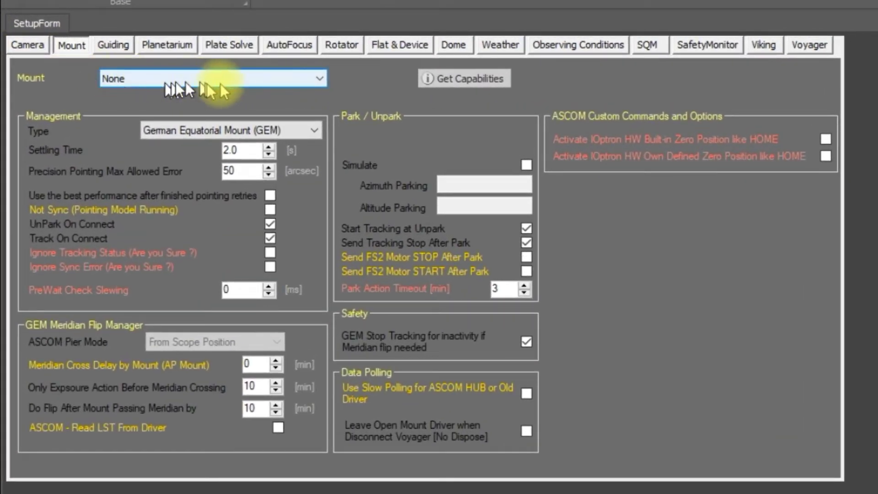
click(208, 80)
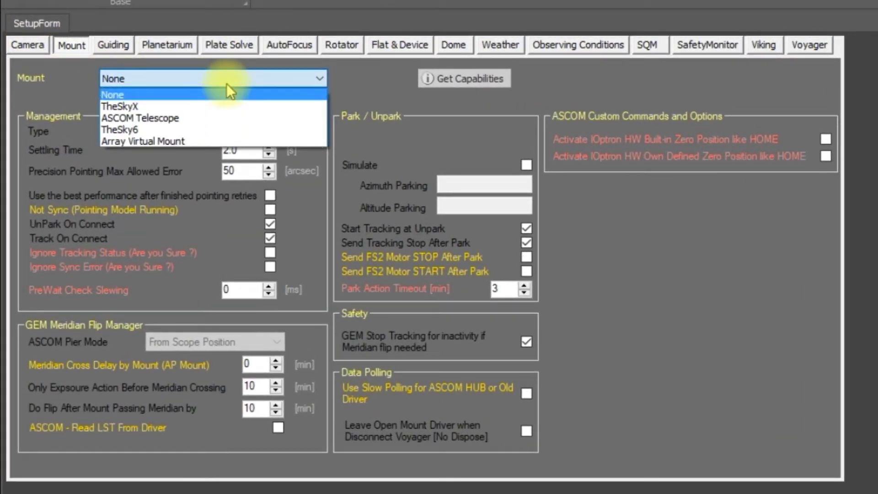
click(180, 120)
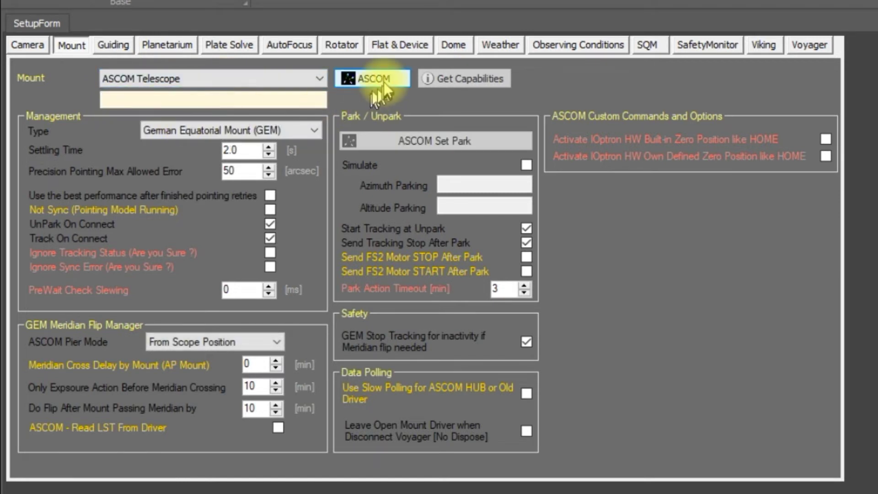
click(386, 81)
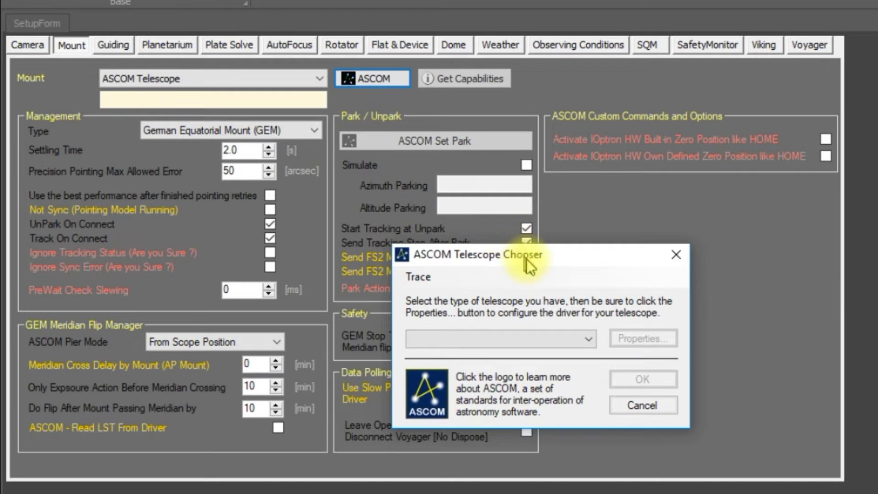
click(588, 339)
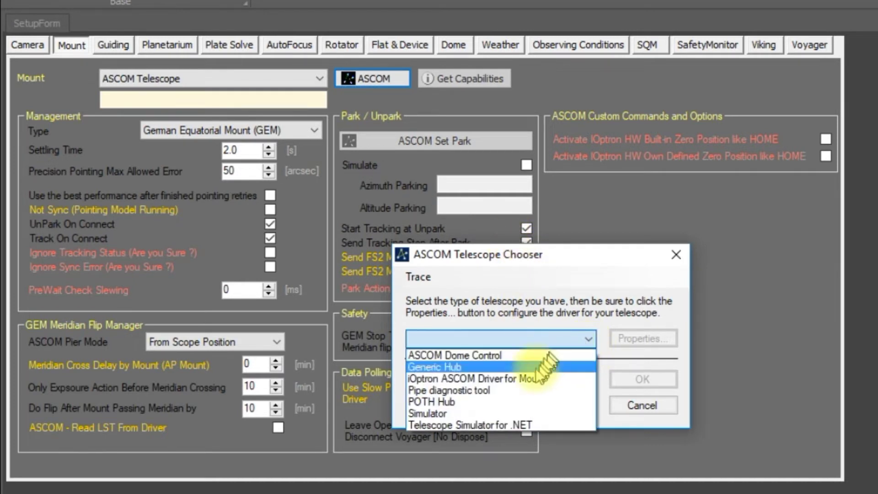
click(485, 412)
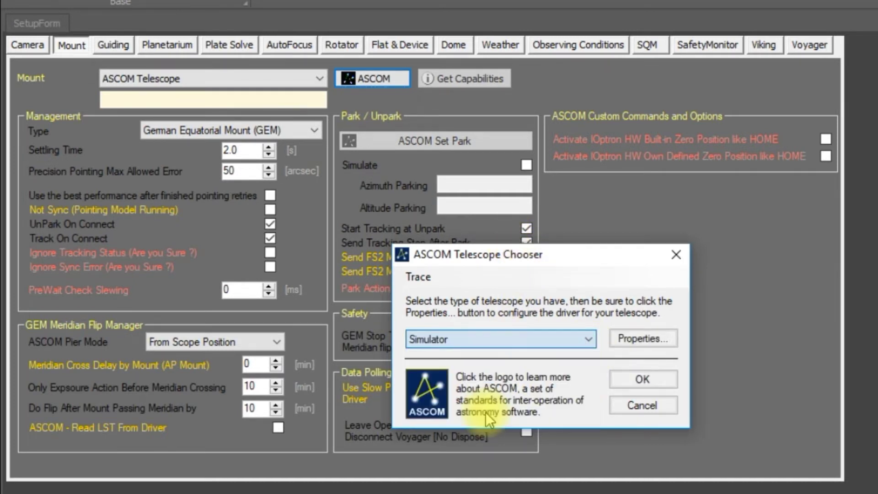
Accept the telescope simulator's properties and driver choice, and keep the ASCOM Pier Mode at From Scope Position.
click(627, 338)
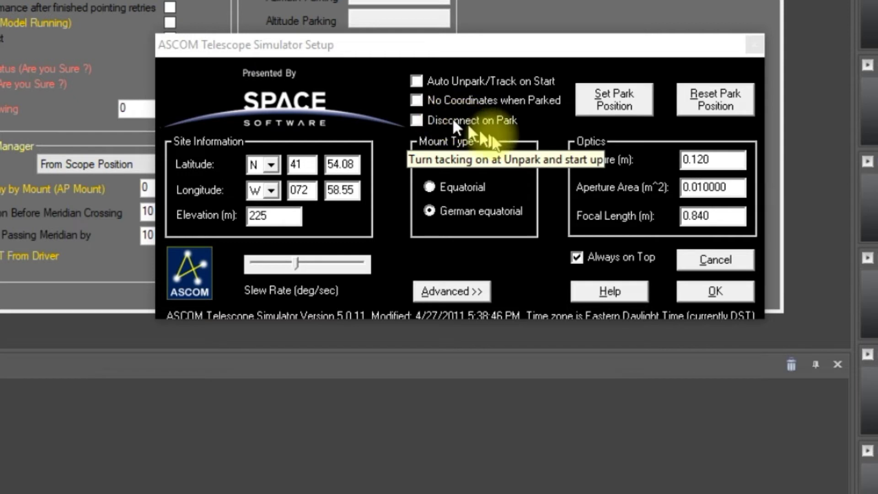
click(716, 292)
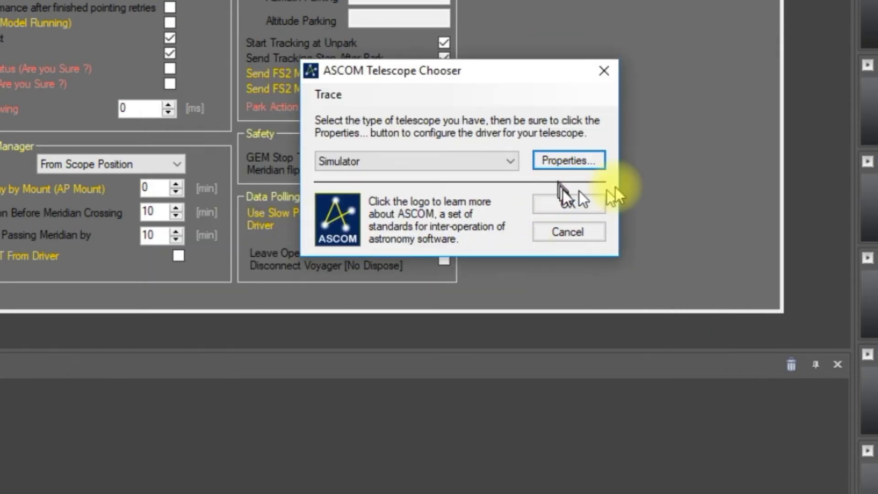
click(567, 204)
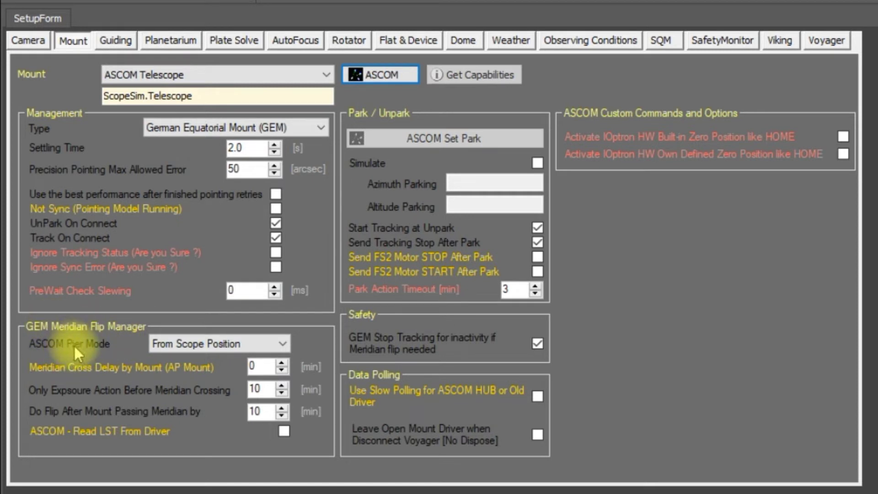
click(169, 347)
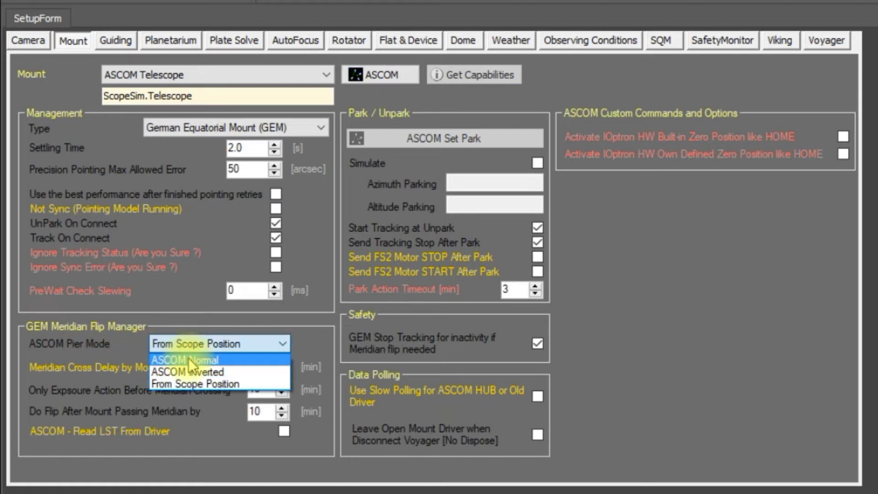
click(157, 341)
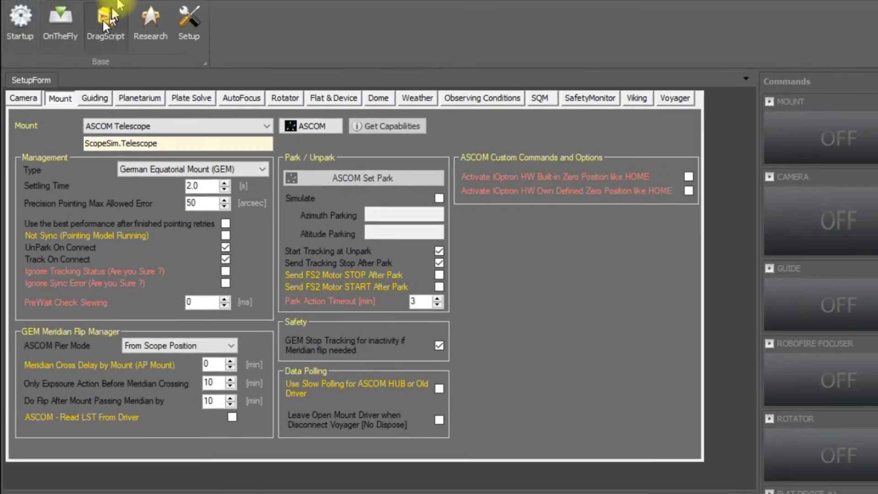
Save the setting profile as Quickstart Tutorial.v2y in the Profile folder, overwriting the existing file.
click(105, 24)
click(81, 50)
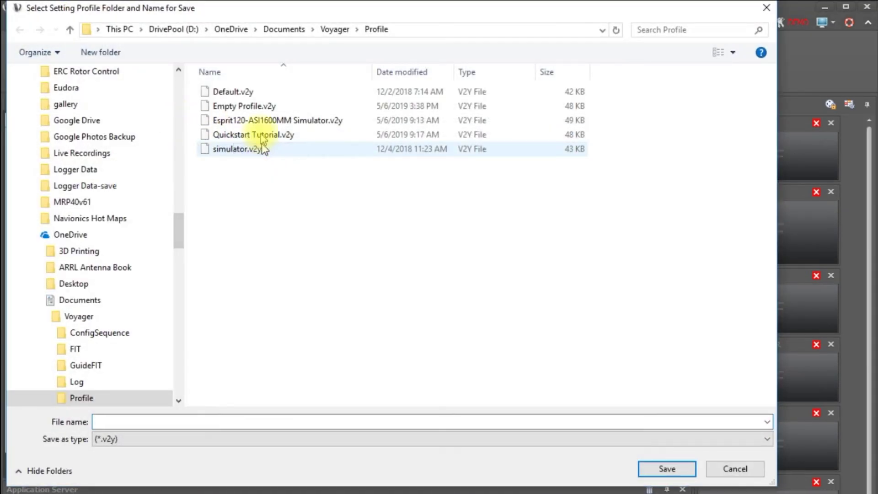
click(257, 136)
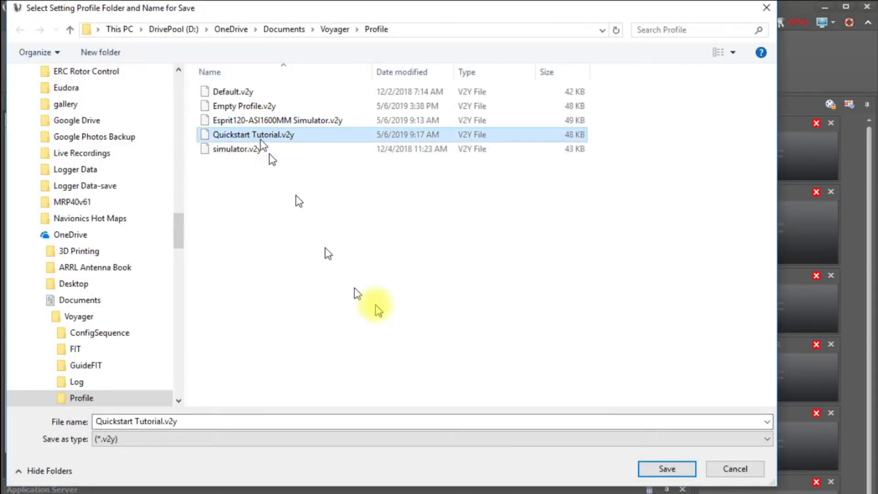
click(666, 468)
click(452, 353)
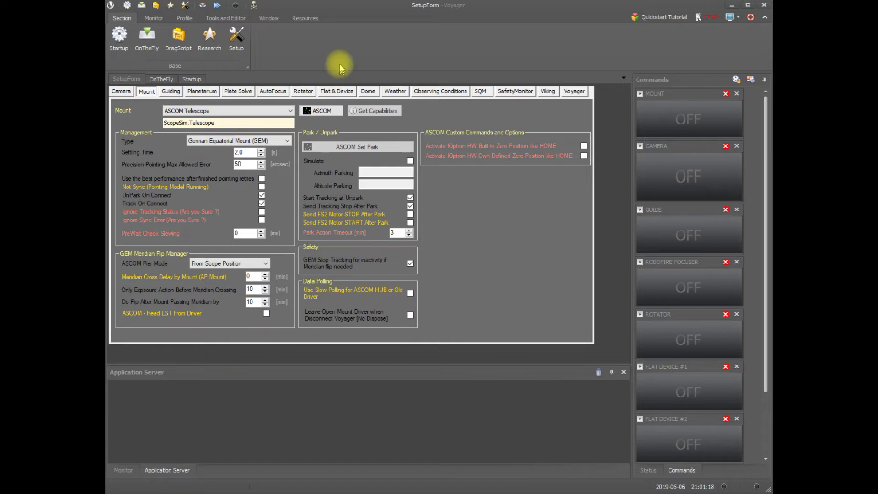
Connect the configured camera, filter wheel and mount from the Startup section.
click(119, 39)
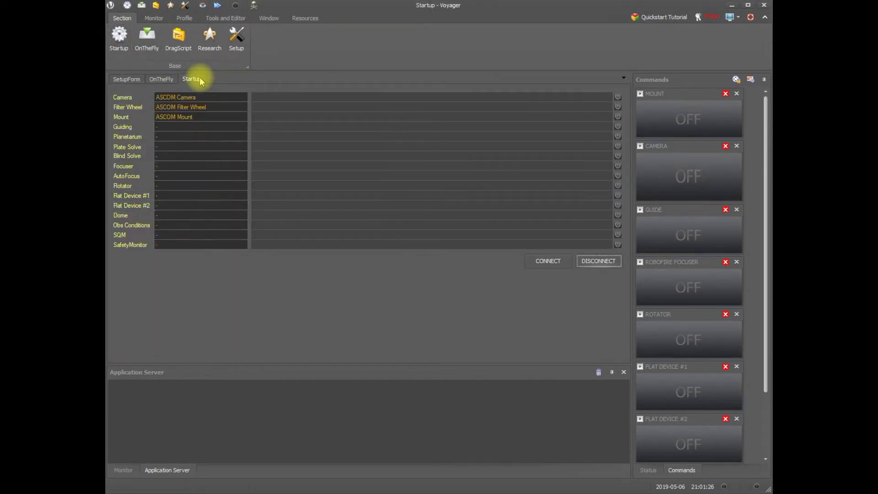
right_click(257, 216)
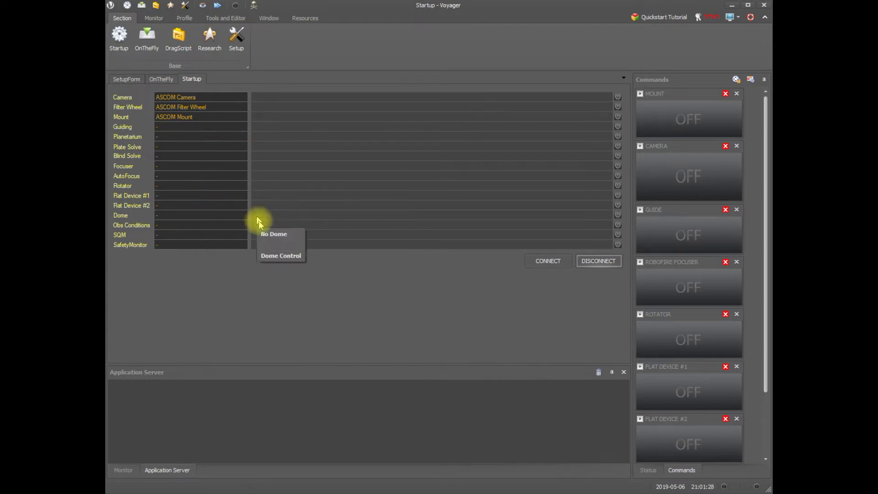
click(551, 266)
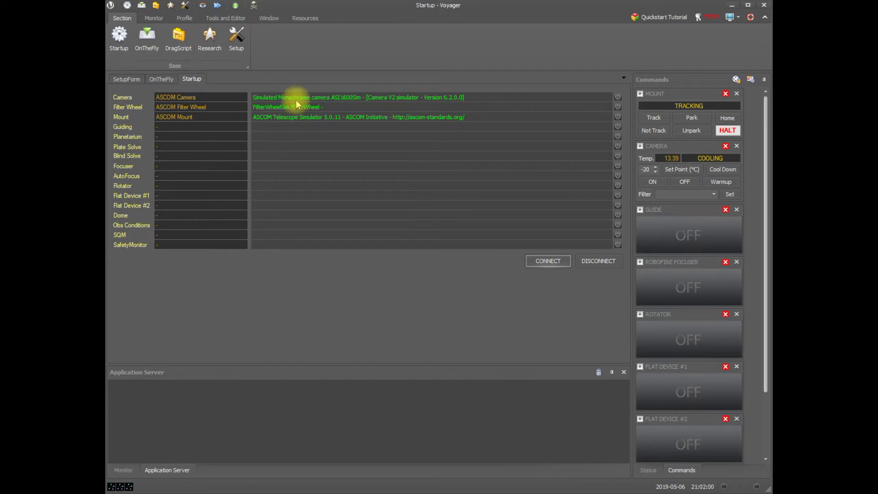
Review the connected devices' driver details and the status displays for camera cooling, target, sequence and observing conditions.
mouse_move(296, 101)
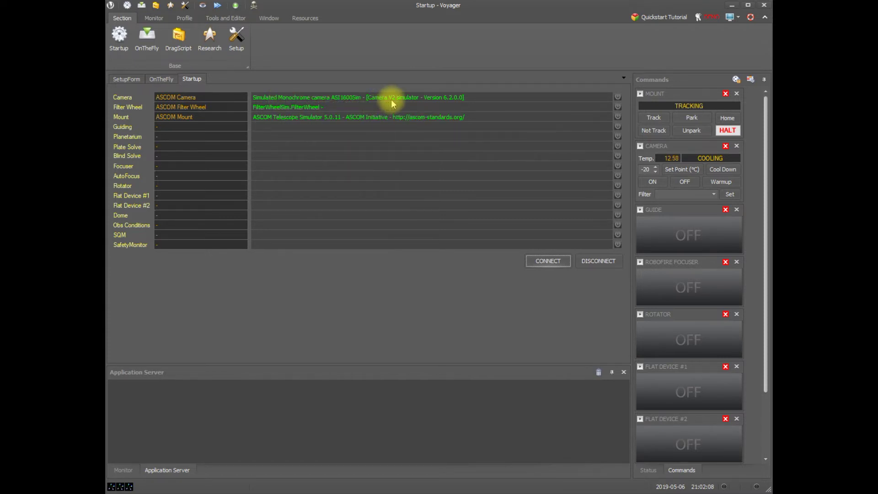
mouse_move(391, 100)
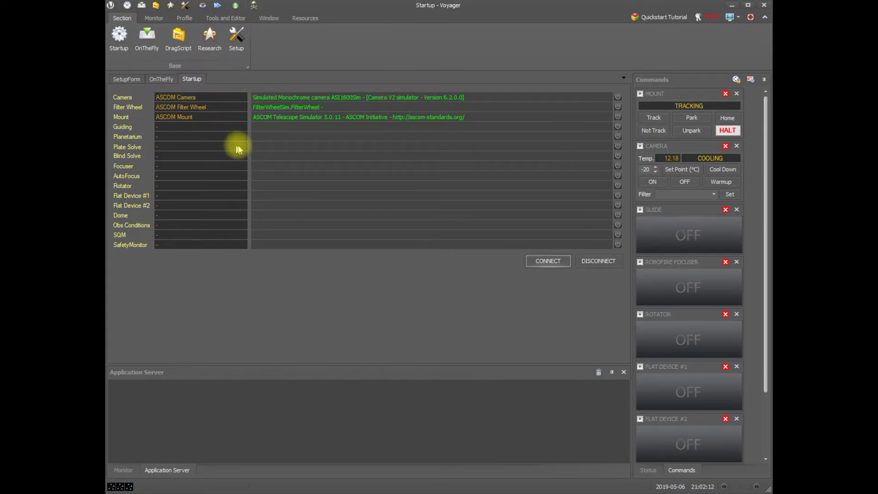
mouse_move(261, 130)
right_click(350, 128)
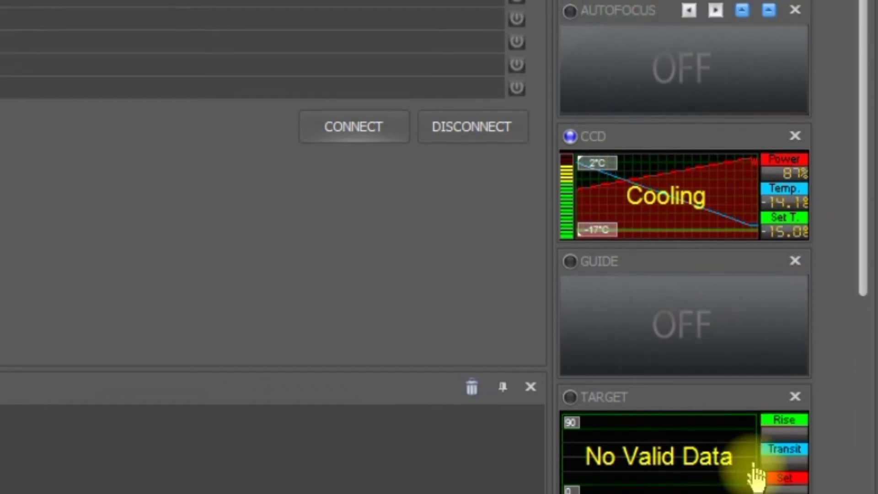
scroll(750, 423, down, 8)
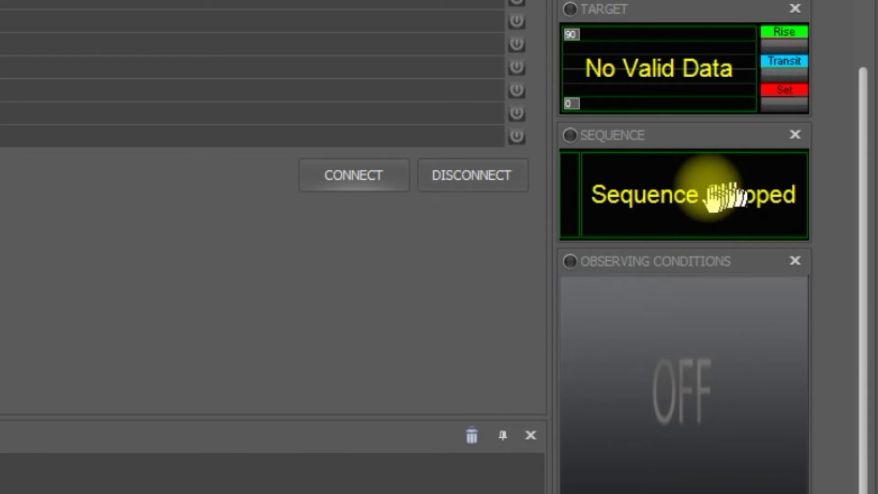
scroll(712, 201, down, 1)
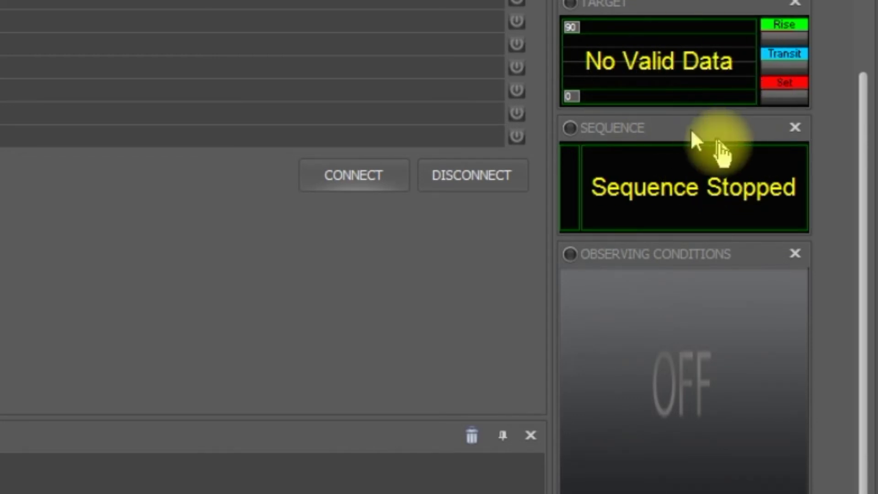
scroll(755, 233, up, 5)
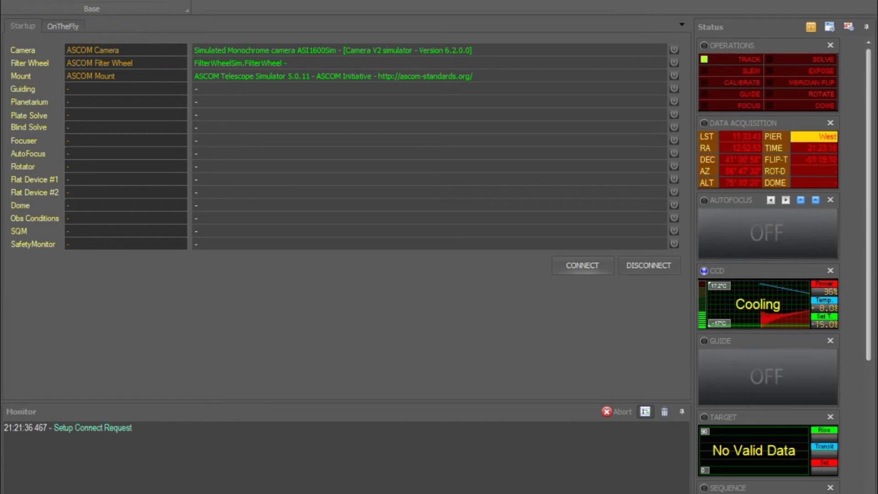
In the OnTheFly section, name the target m97 and try to retrieve its coordinates from the planetarium.
click(62, 26)
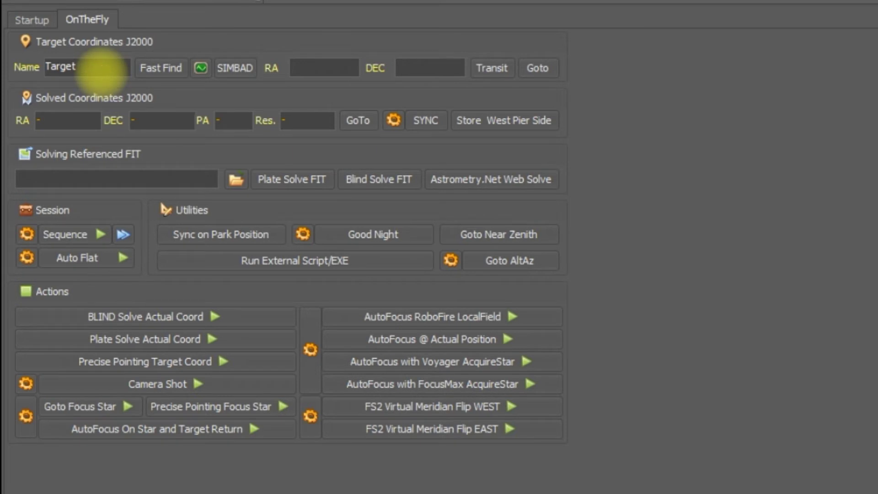
double_click(60, 67)
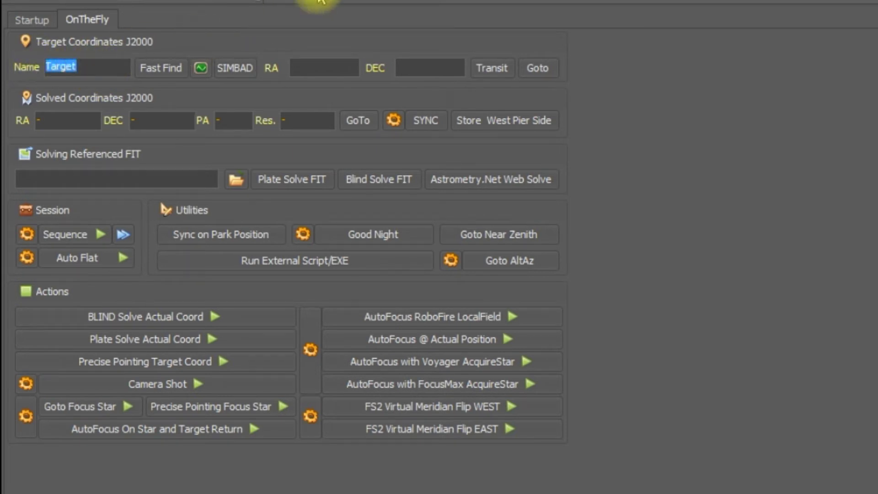
text(m97)
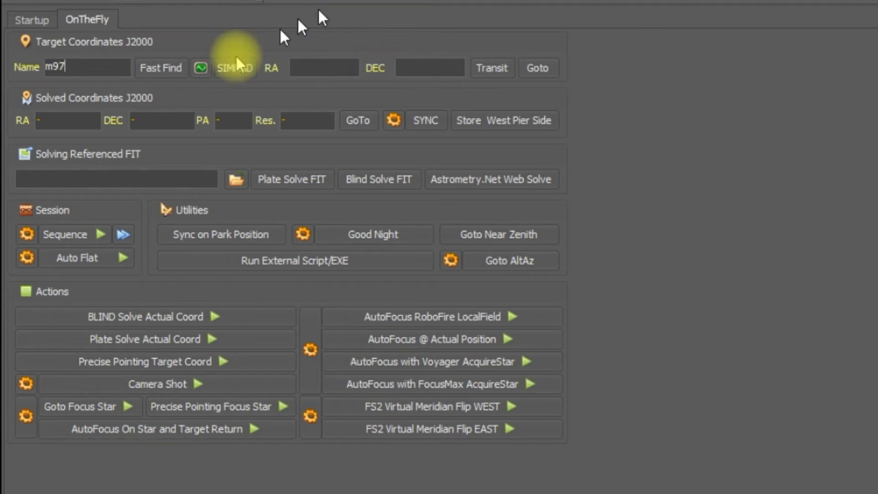
click(201, 68)
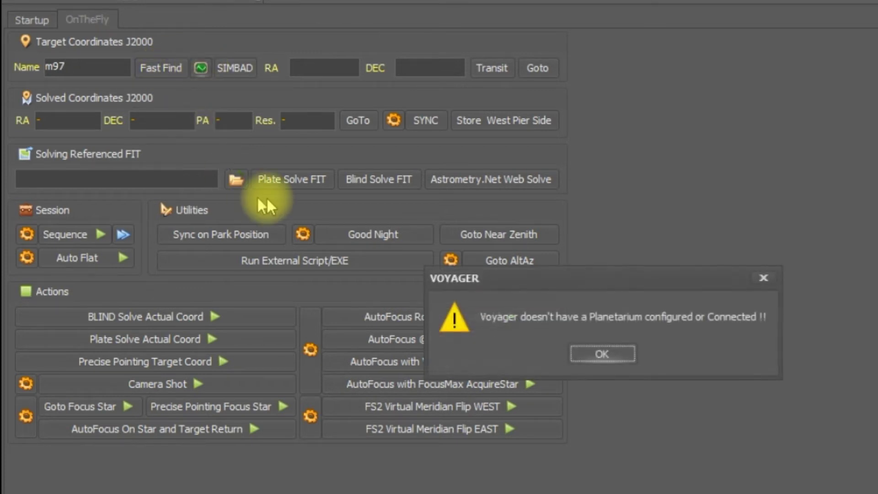
click(594, 353)
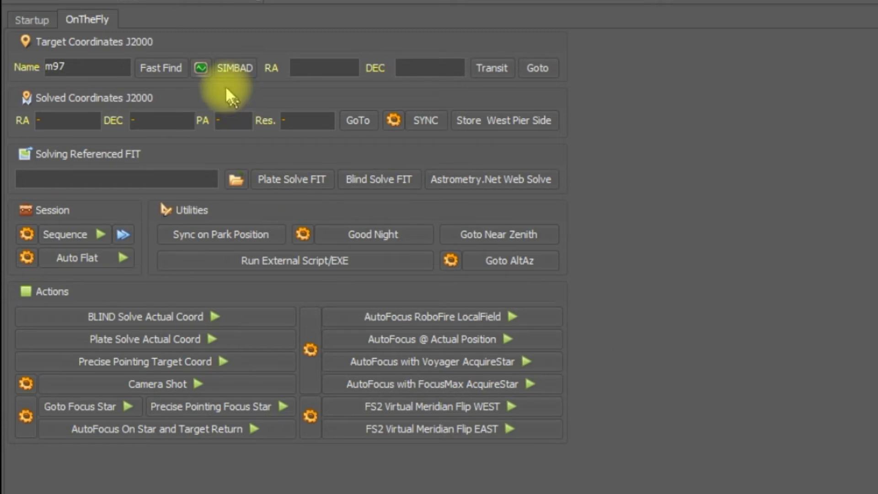
Look up m97 in SIMBAD, accept its coordinates for the target, and confirm a Goto to slew the mount there.
click(237, 67)
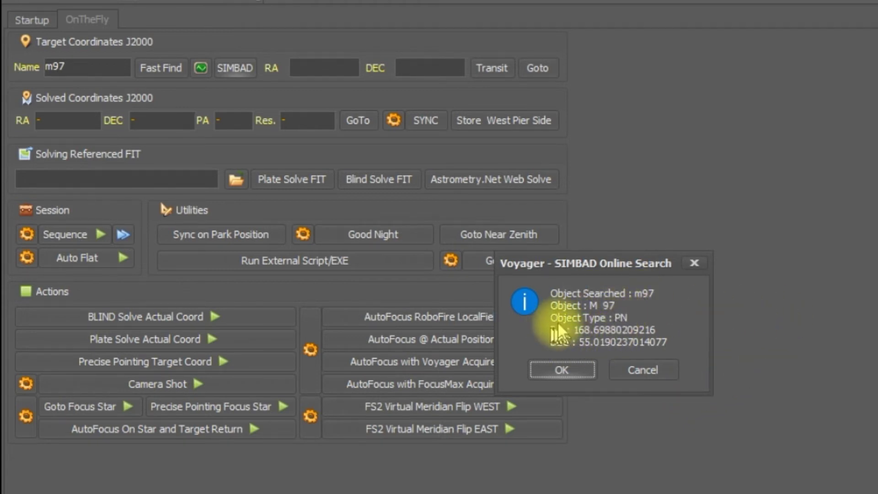
click(558, 368)
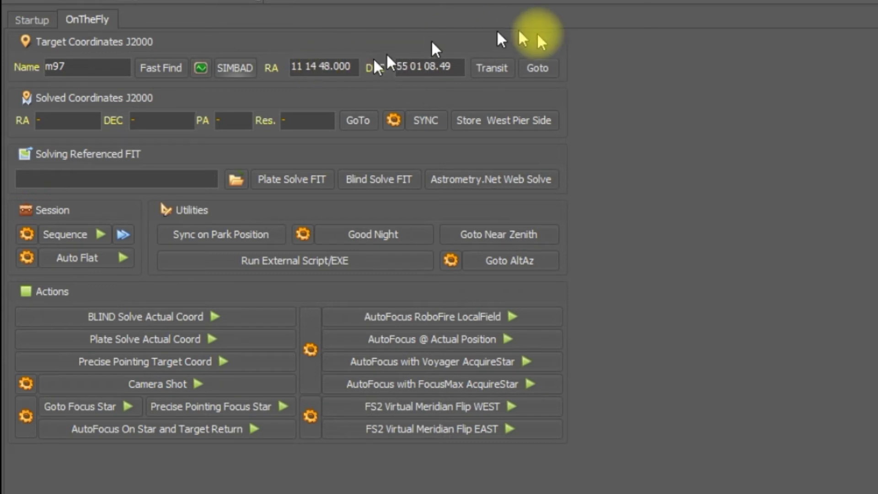
click(533, 69)
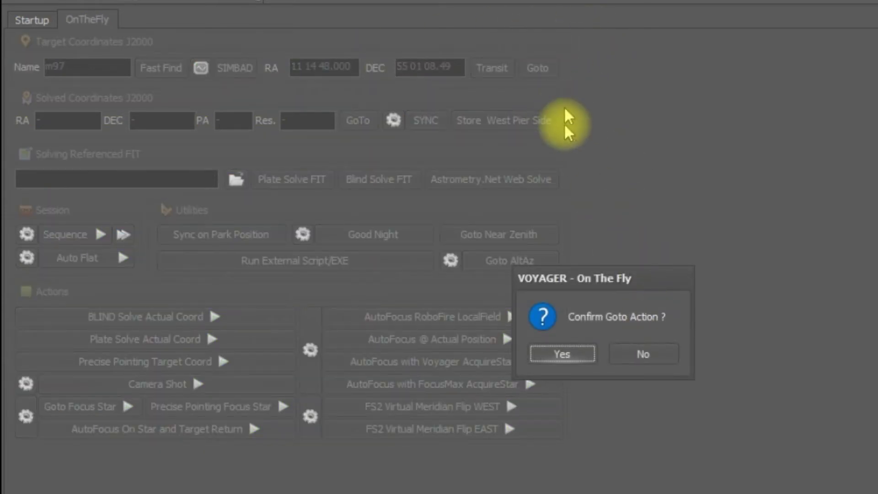
click(562, 352)
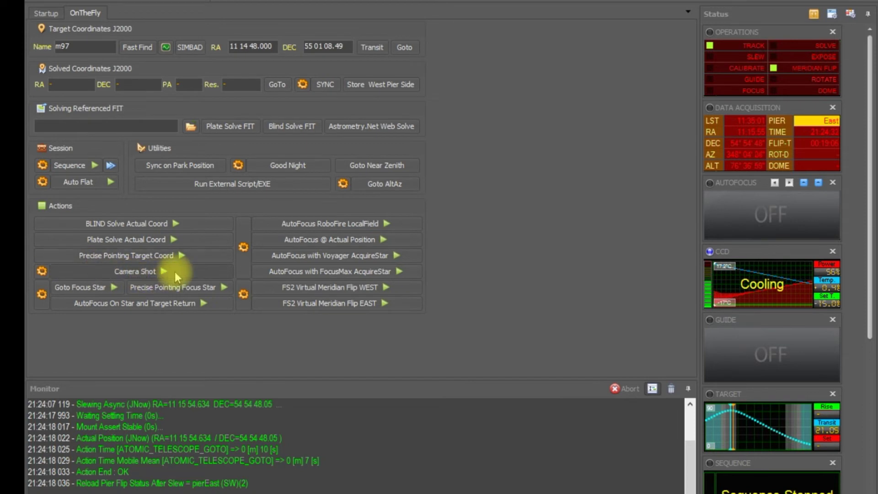
Configure the test shot with filter B, keeping the subframe at Full Frame, and run the Camera Shot action.
click(41, 271)
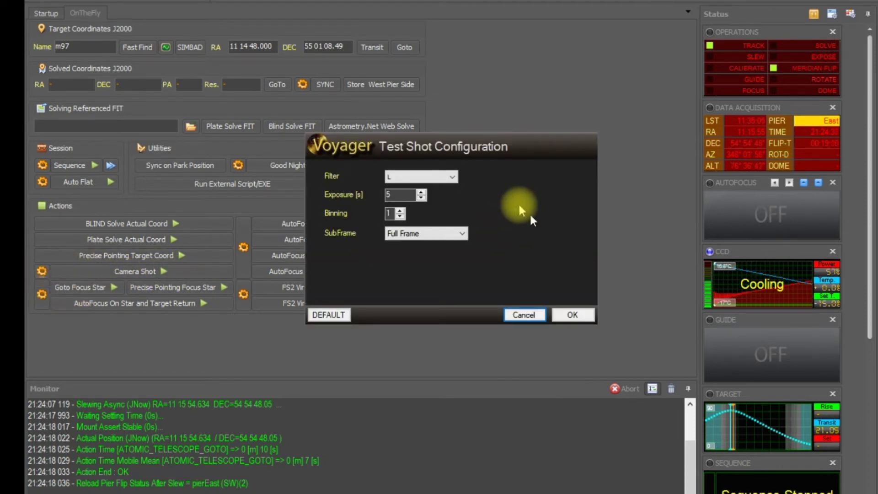
click(424, 177)
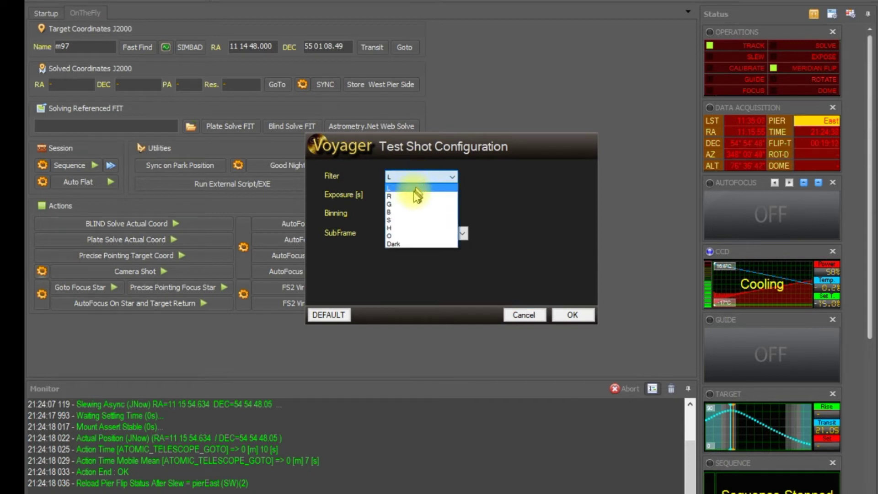
click(406, 212)
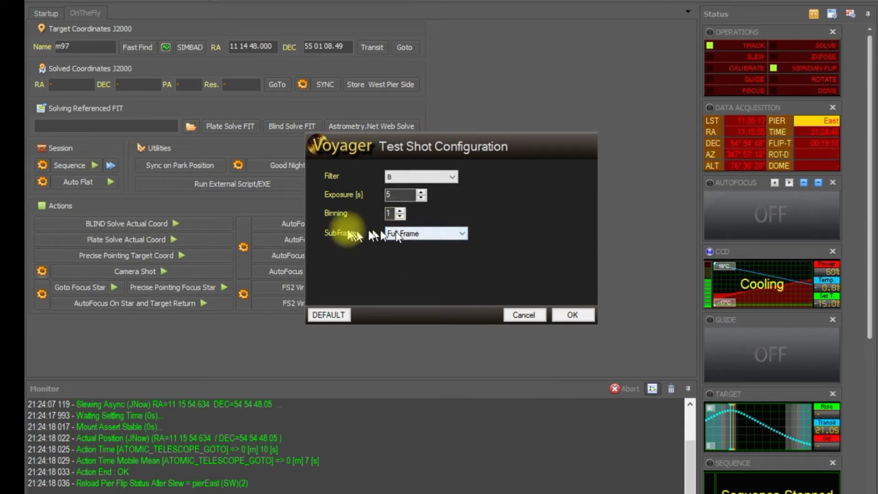
click(427, 233)
click(427, 234)
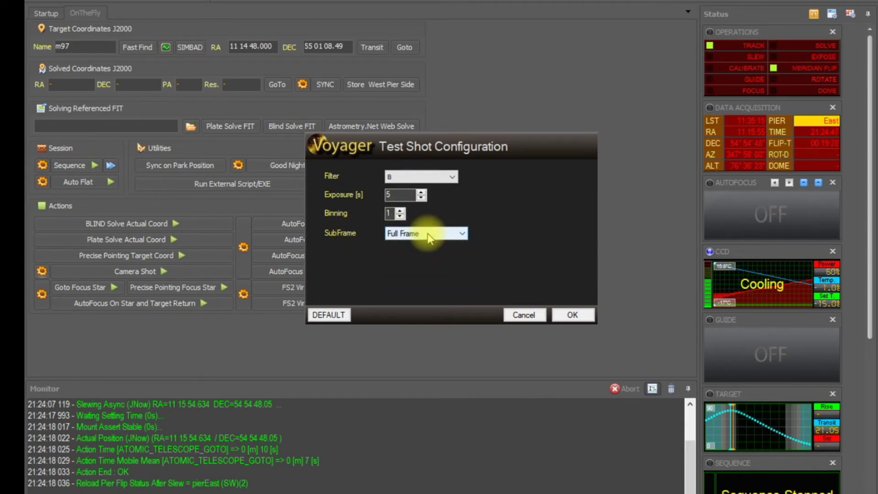
click(573, 315)
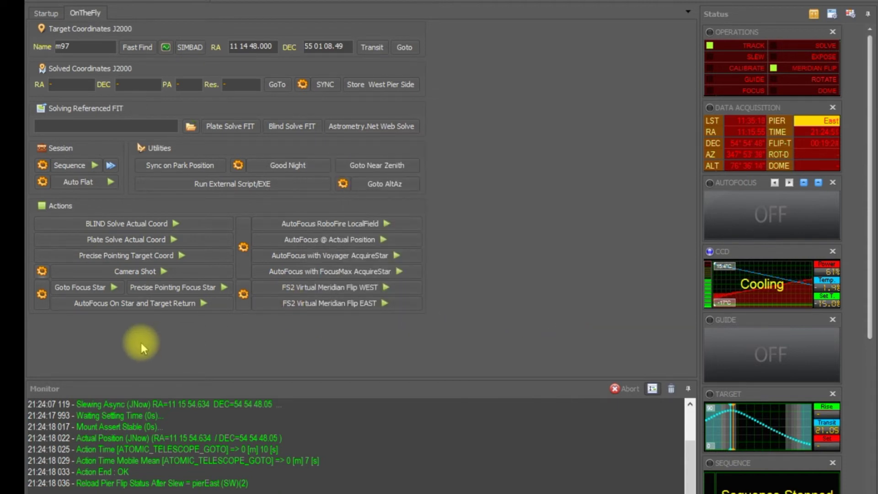
click(137, 272)
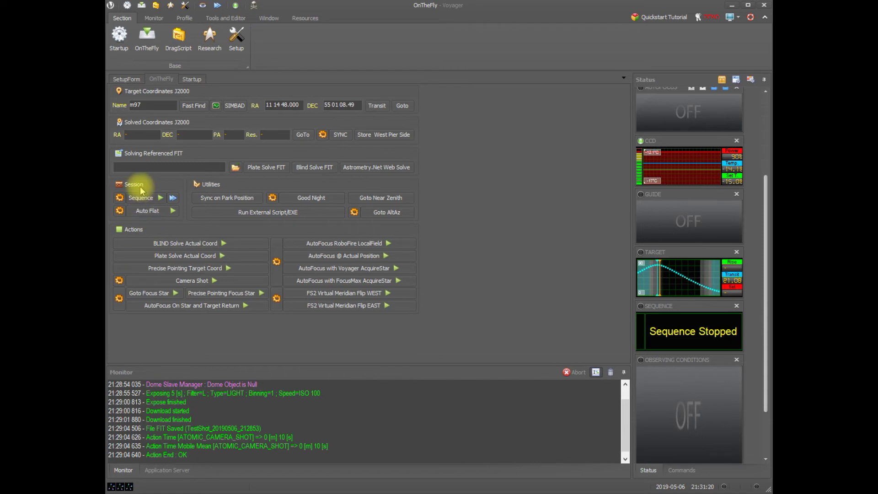
Open the sequence configuration for m97 and enable slot 1 with type Light, filter L and a 5-second exposure.
click(120, 198)
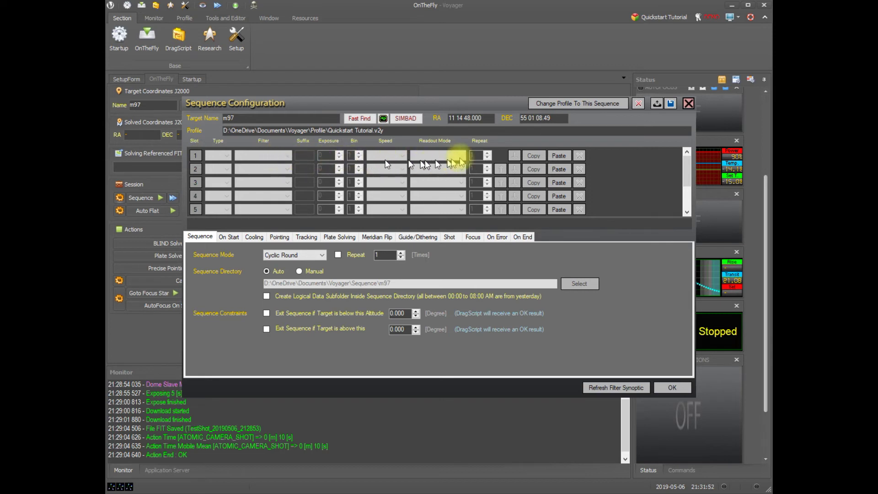
click(196, 157)
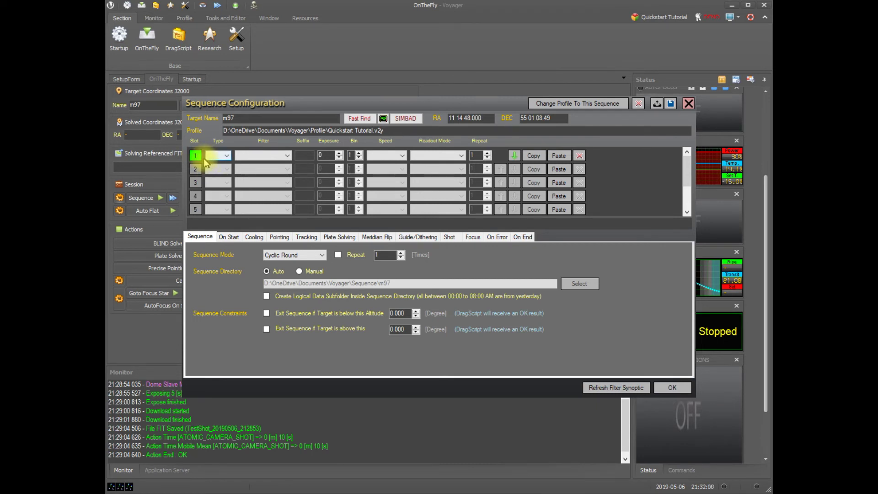
click(227, 155)
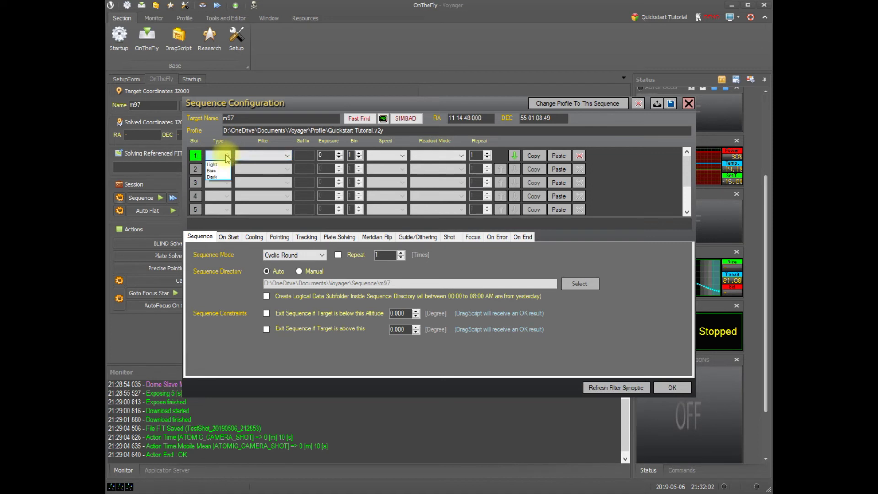
click(212, 165)
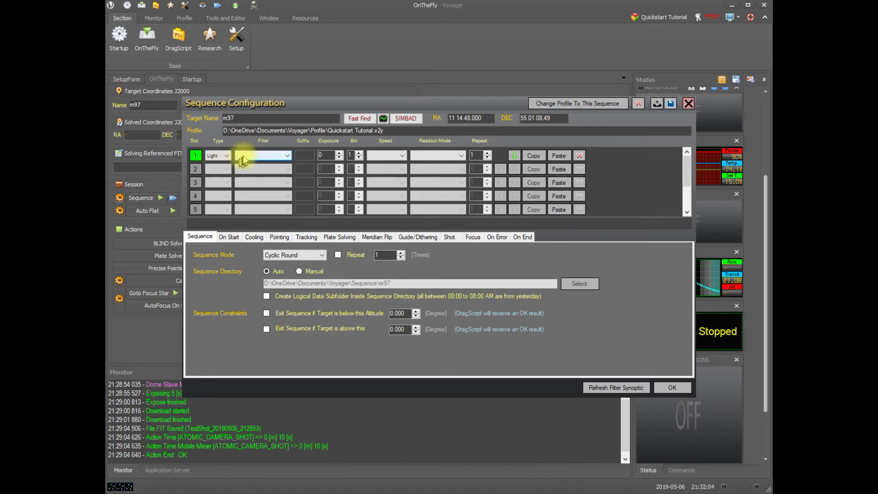
click(238, 156)
click(241, 164)
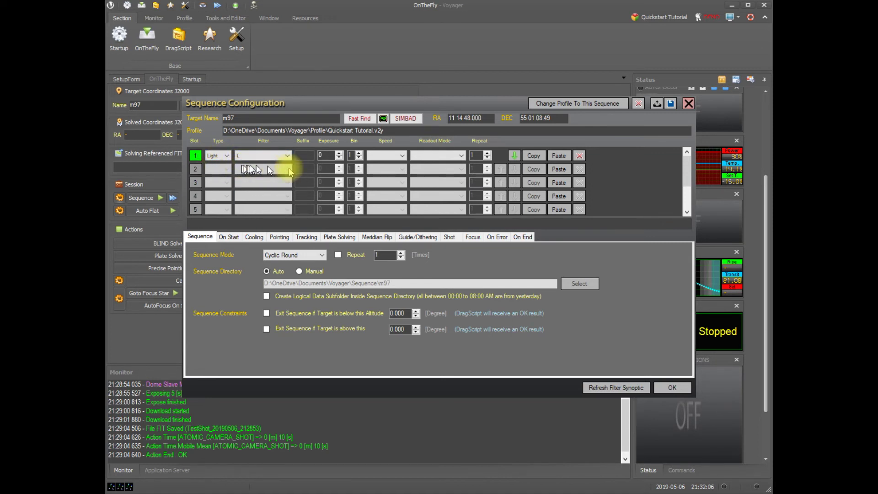
click(322, 156)
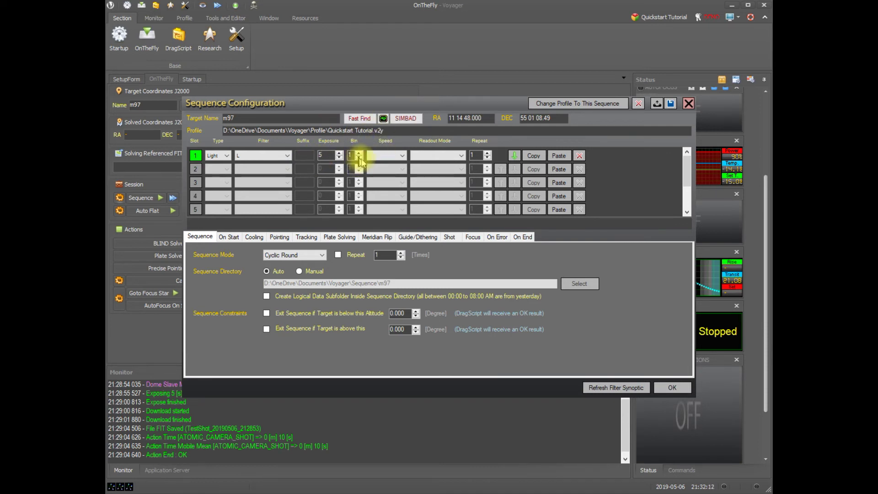
Set slot 1's speed and readout mode to Default and its repeat count to 5.
click(402, 157)
click(401, 161)
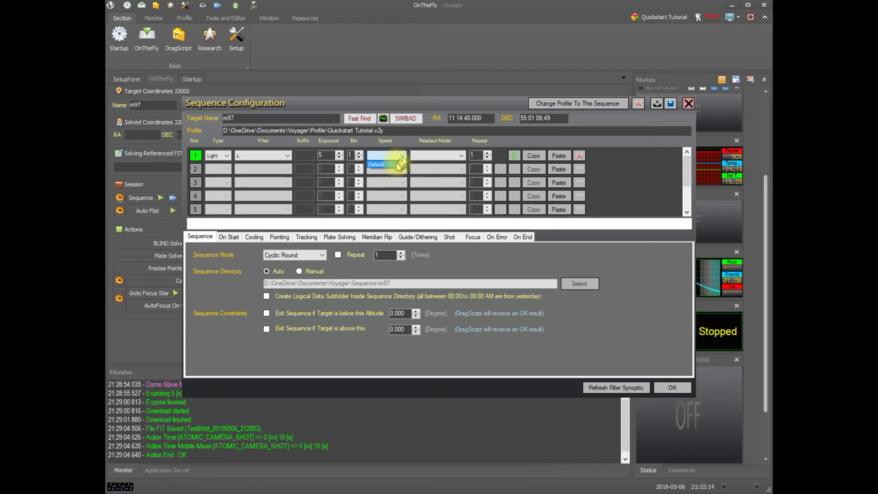
click(440, 155)
click(430, 165)
click(475, 156)
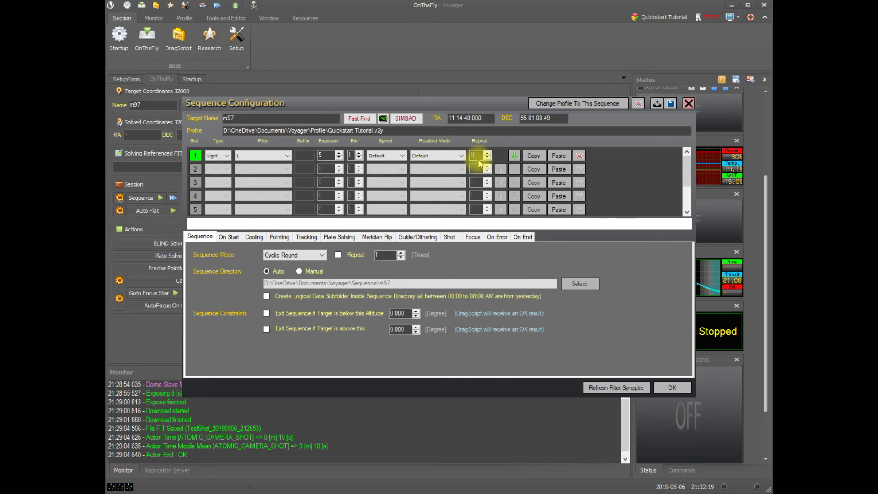
text(5)
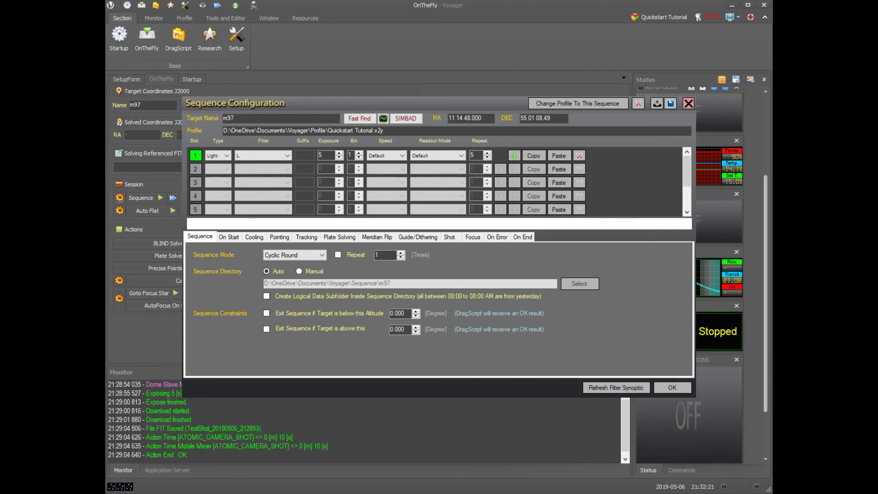
click(326, 156)
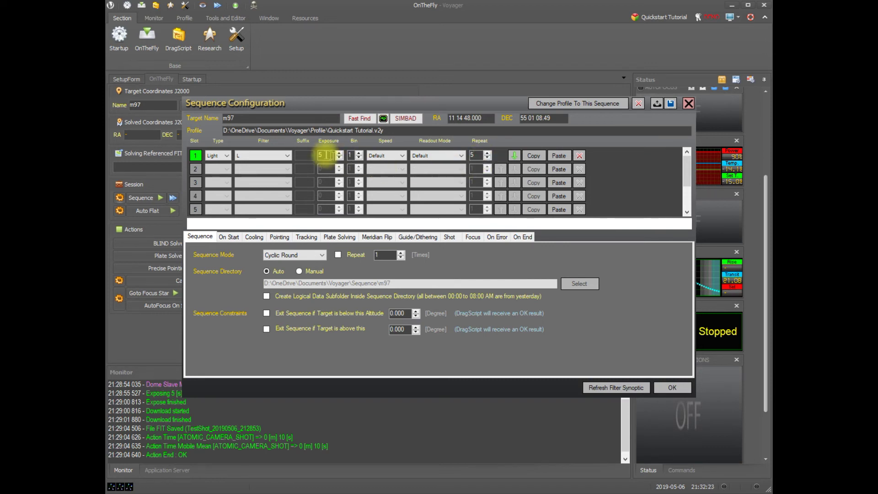
click(475, 156)
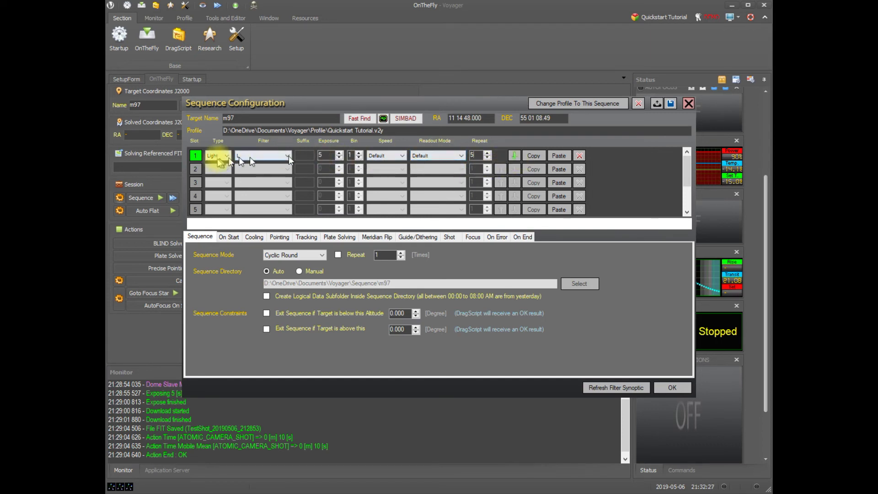
Enable slot 2 with type Light, filter R, a 10-second exposure, Default speed and readout mode, and 5 repeats.
click(196, 169)
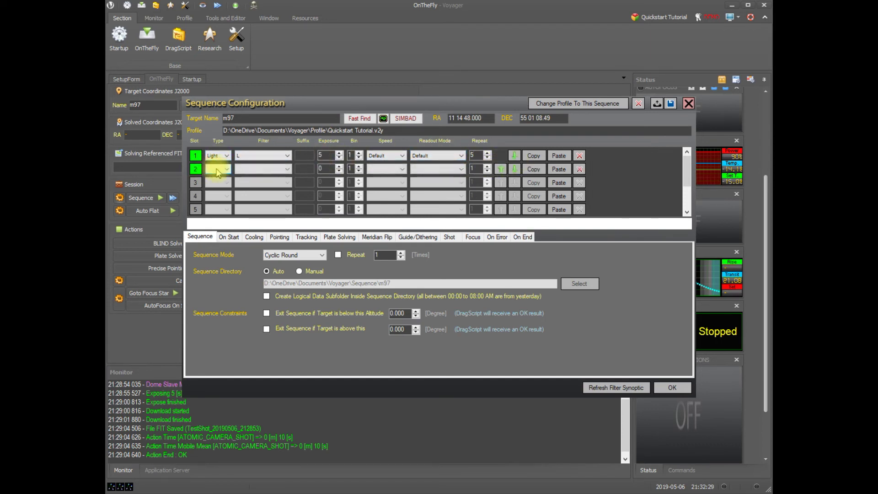
click(236, 172)
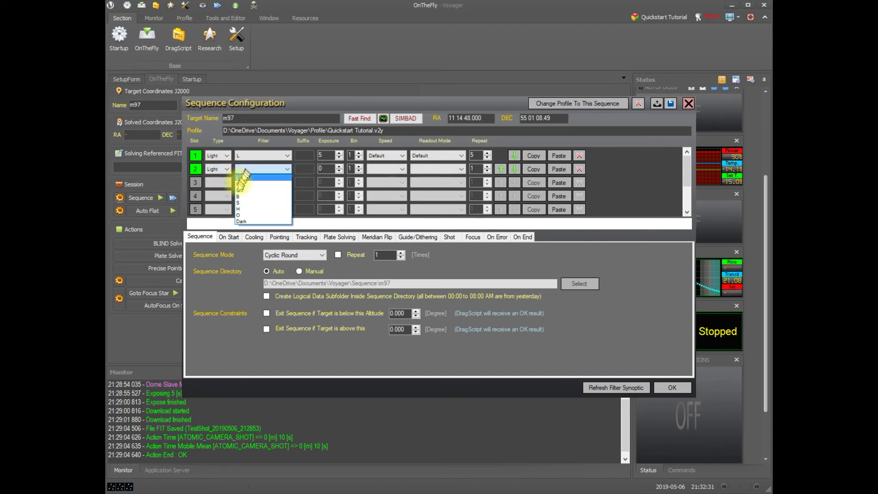
click(238, 182)
click(324, 168)
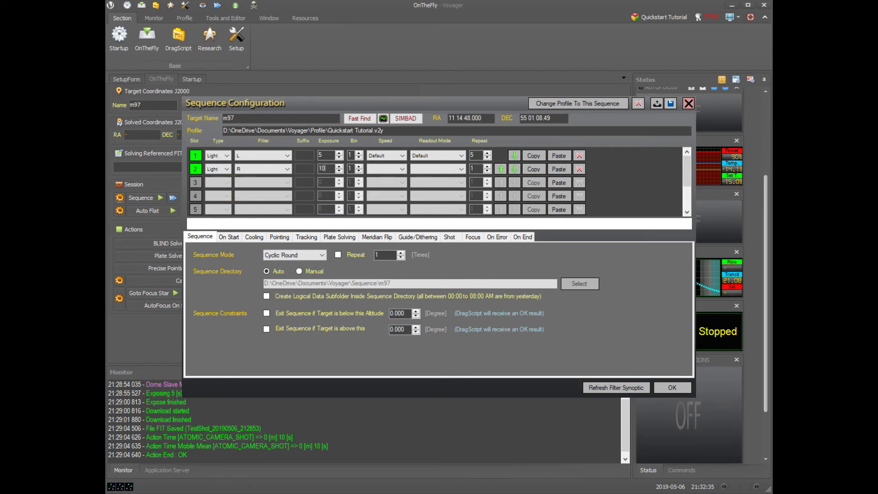
click(384, 169)
click(384, 179)
click(437, 169)
click(421, 178)
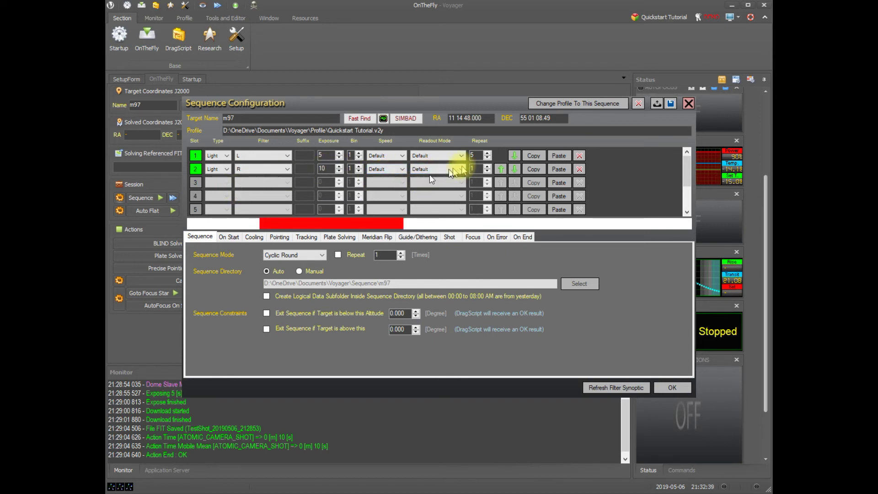
click(476, 168)
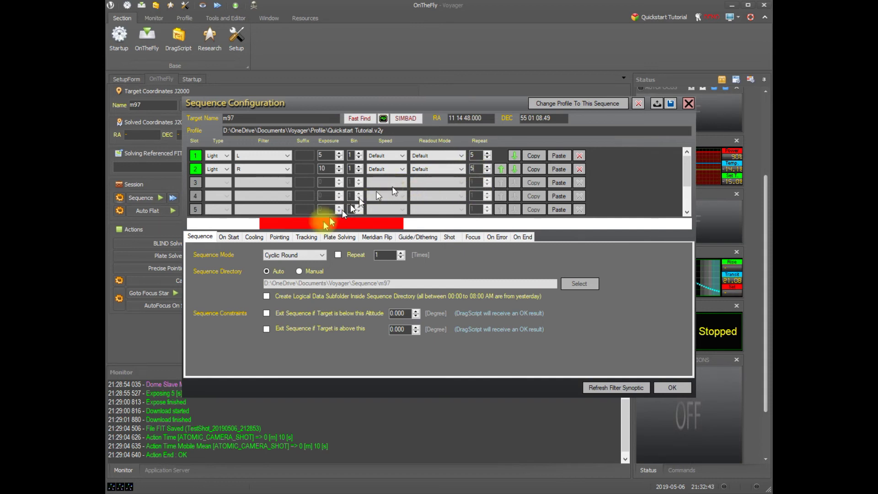
Enable slot 3 with type Light, filter G, a 10-second exposure and 5 repeats.
click(196, 183)
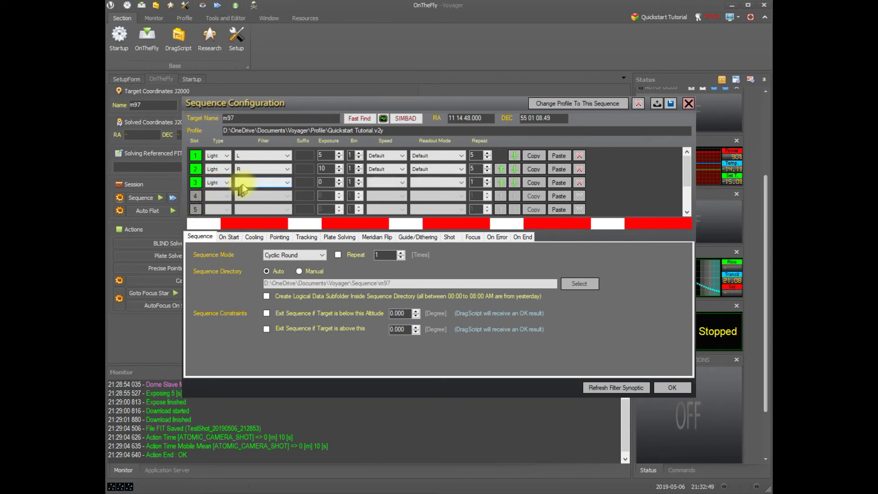
click(246, 183)
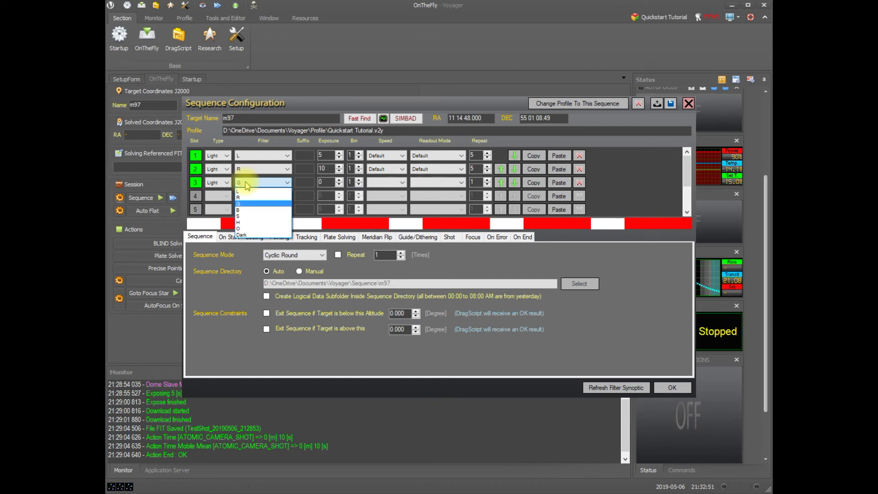
click(247, 204)
double_click(320, 182)
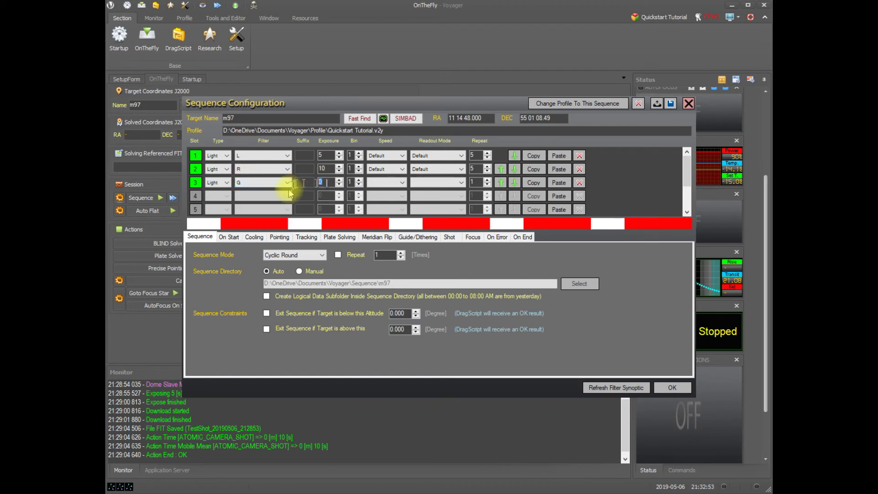
text(1)
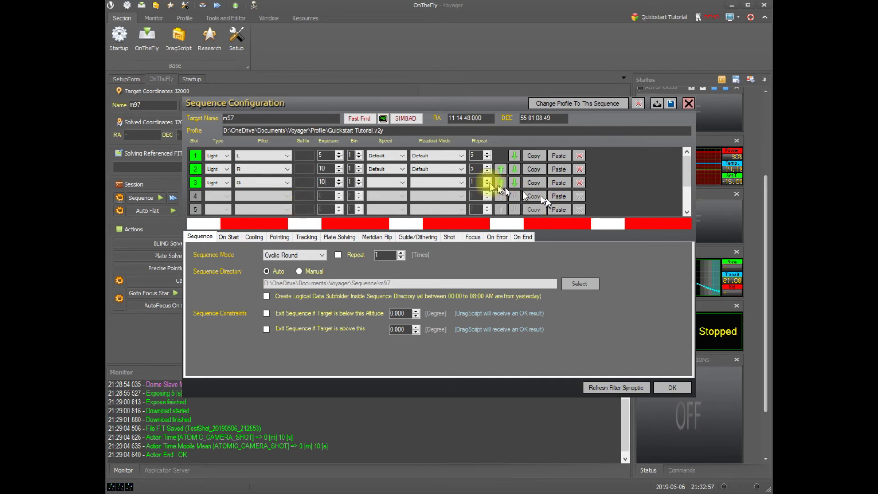
double_click(476, 182)
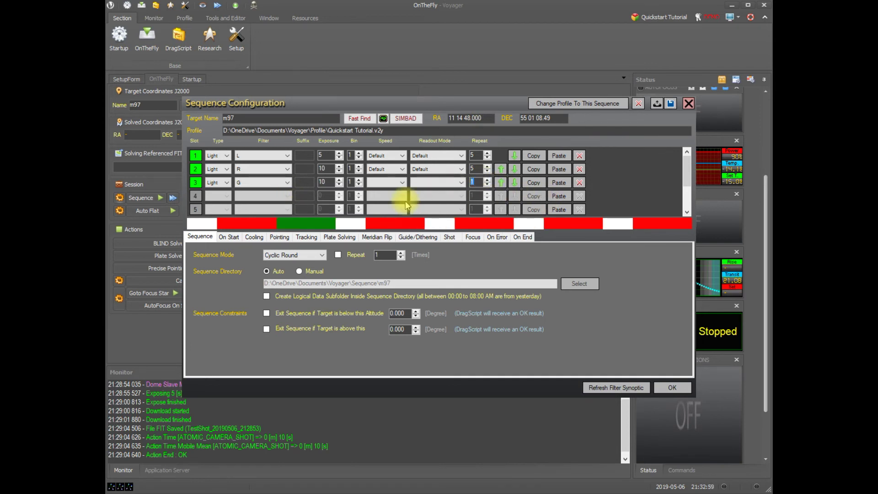
text(5)
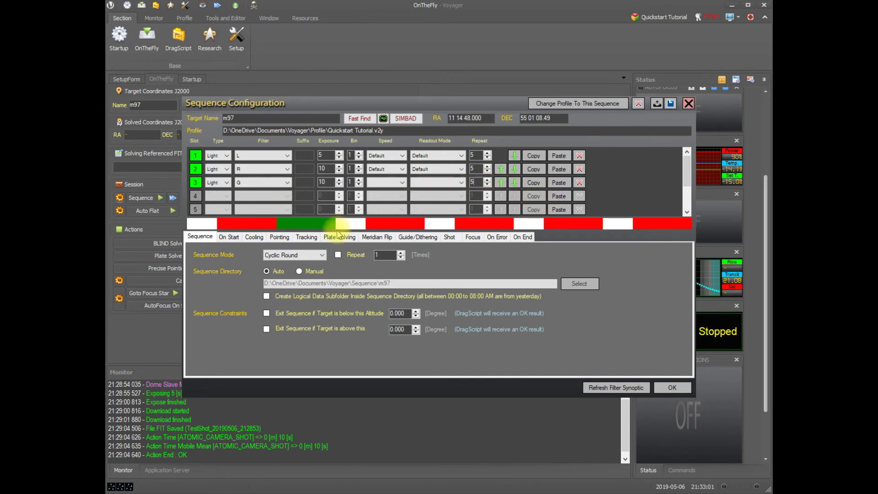
Enable slot 4 with type Light, filter B, a 10-second exposure and 5 repeats.
click(196, 196)
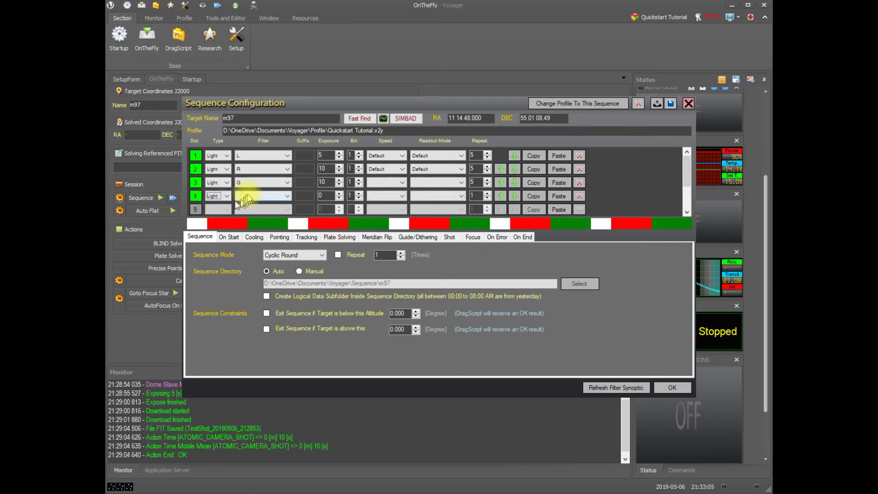
click(247, 197)
click(239, 223)
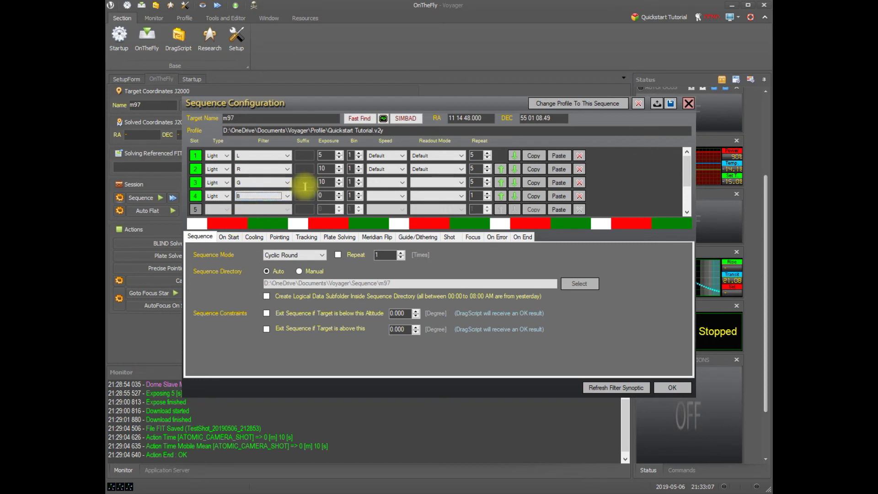
double_click(321, 195)
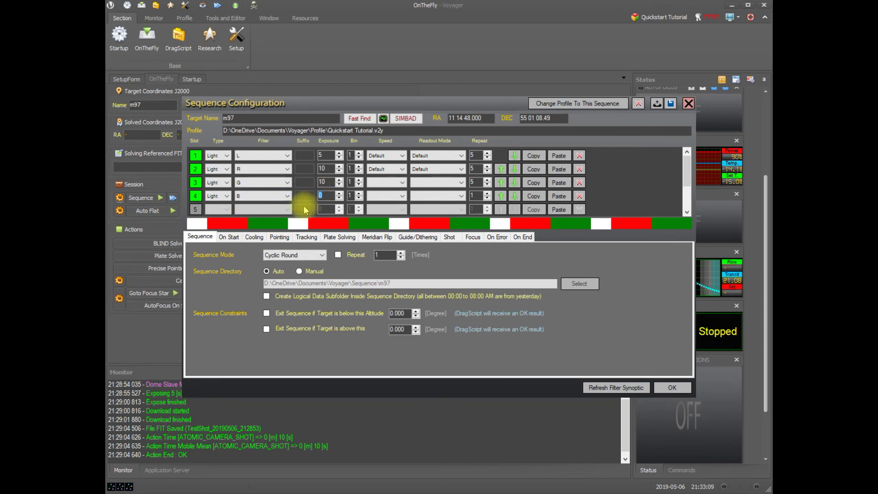
text(10)
click(453, 195)
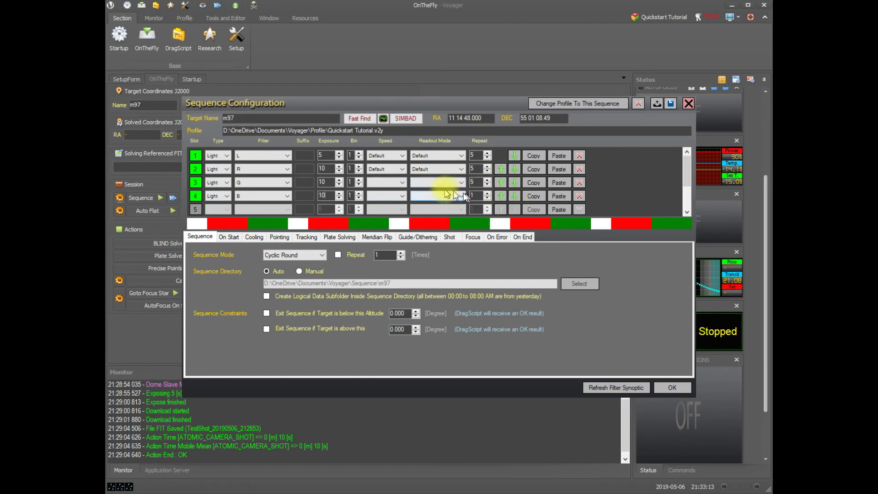
double_click(476, 195)
text(5)
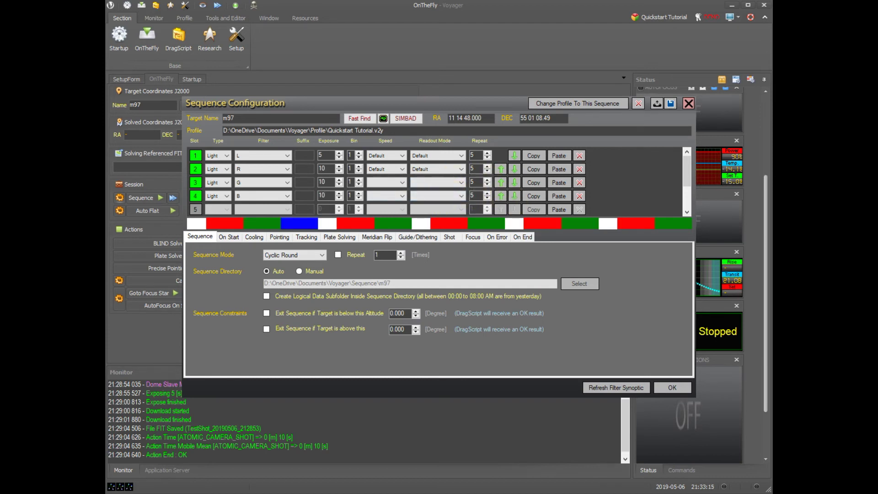
click(374, 196)
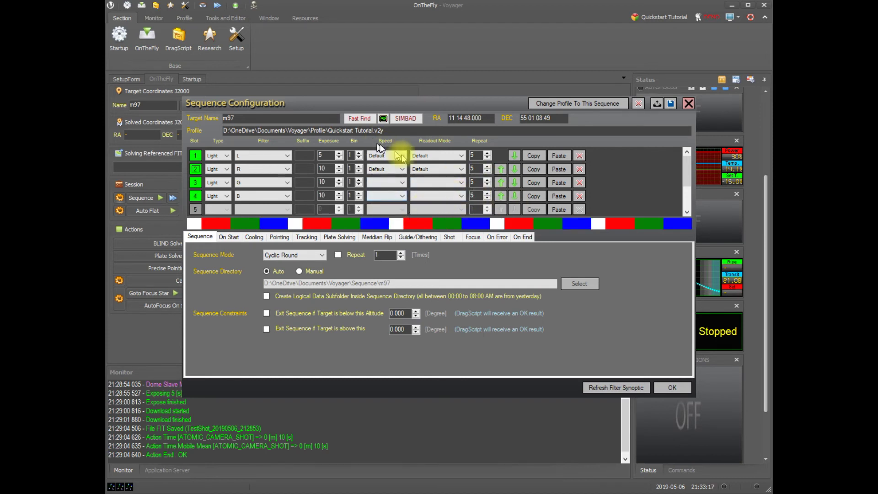
double_click(473, 156)
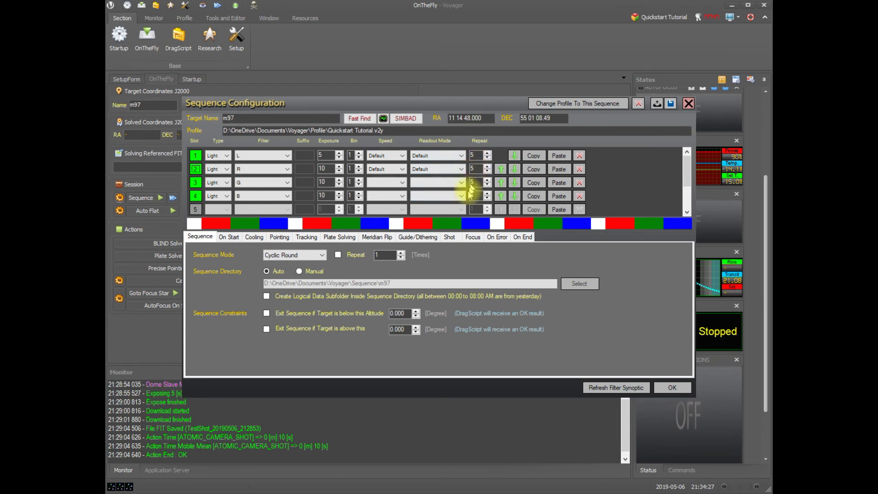
click(441, 196)
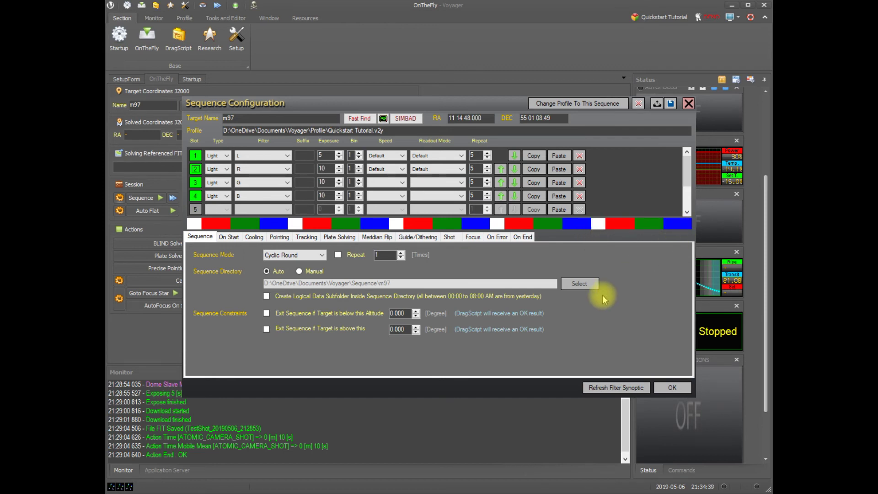
Set the sequence mode to Group By Slot repeated 4 times, and enable creating a logical data subfolder inside the sequence directory.
click(288, 259)
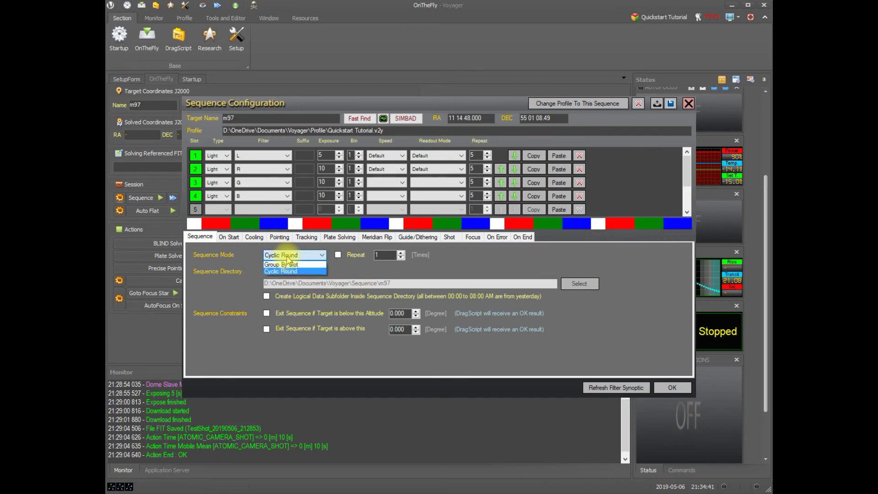
click(288, 265)
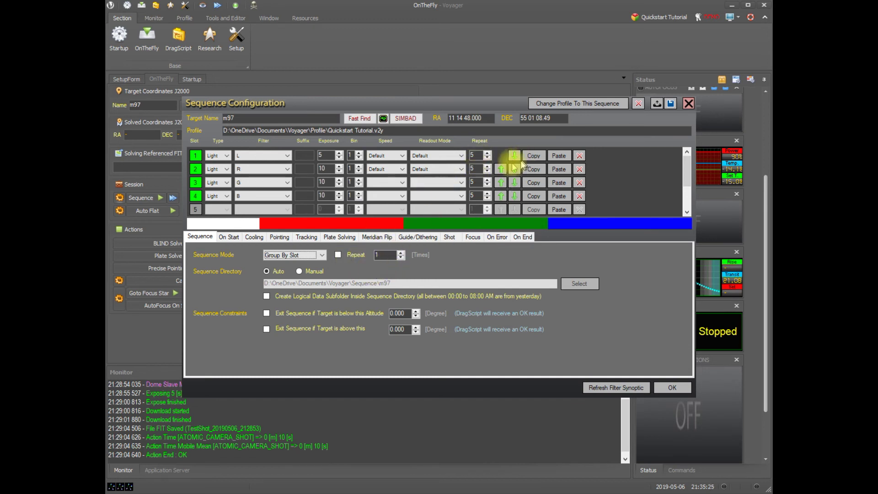
click(338, 255)
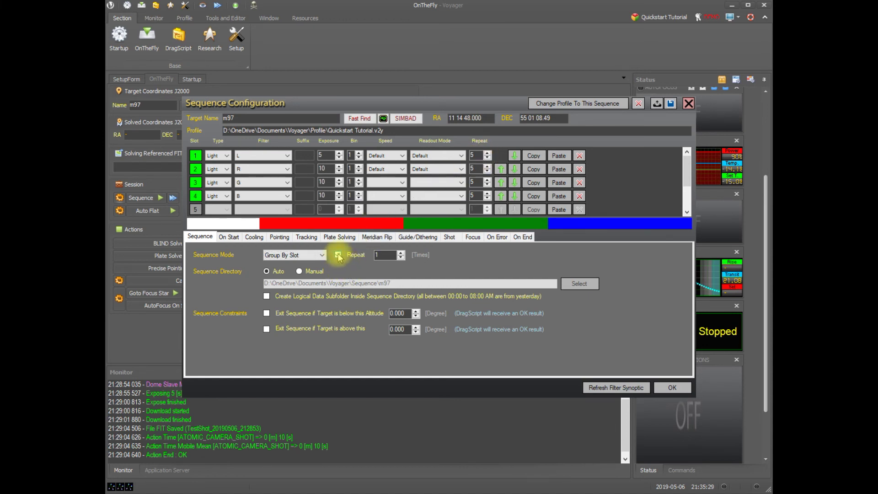
click(401, 253)
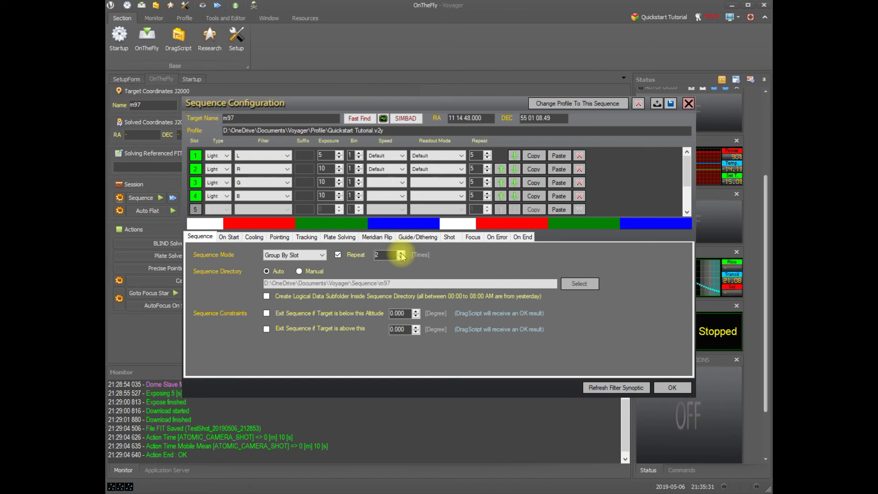
click(401, 254)
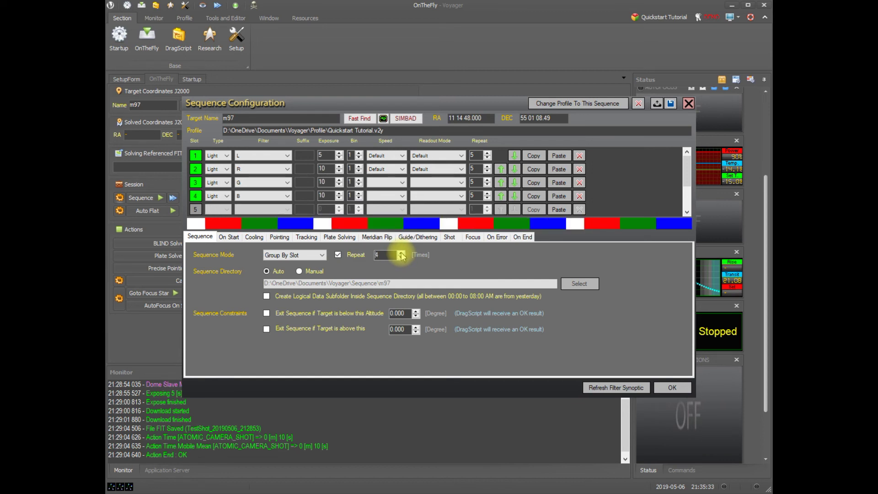
double_click(384, 255)
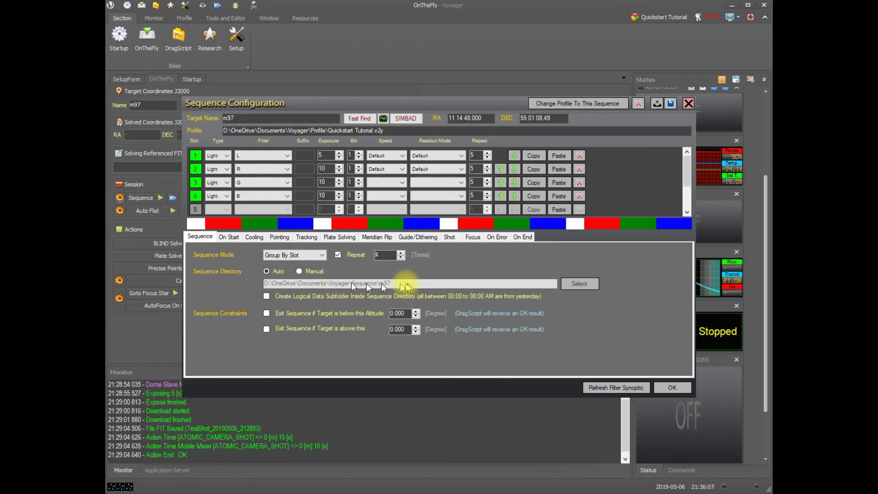
click(266, 296)
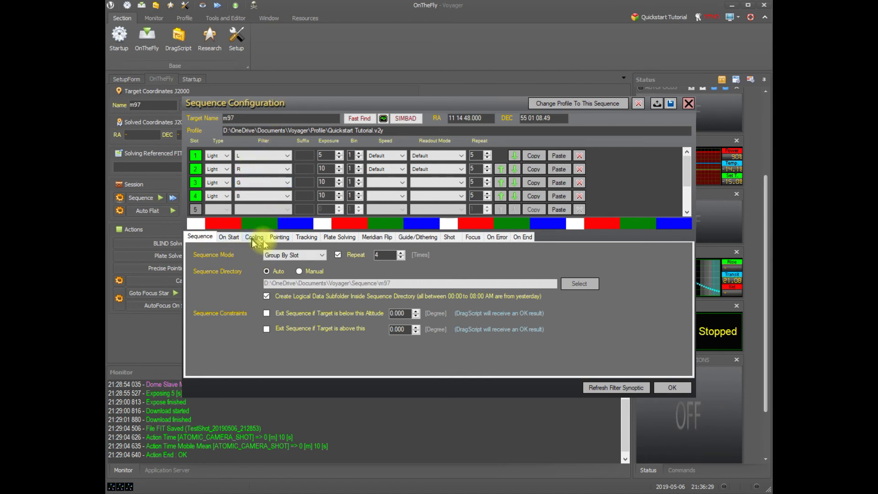
Look through all the sequence's remaining option groups, from On Start through Plate Solving and Focus to On End.
click(229, 239)
click(257, 239)
click(277, 237)
click(306, 238)
click(340, 238)
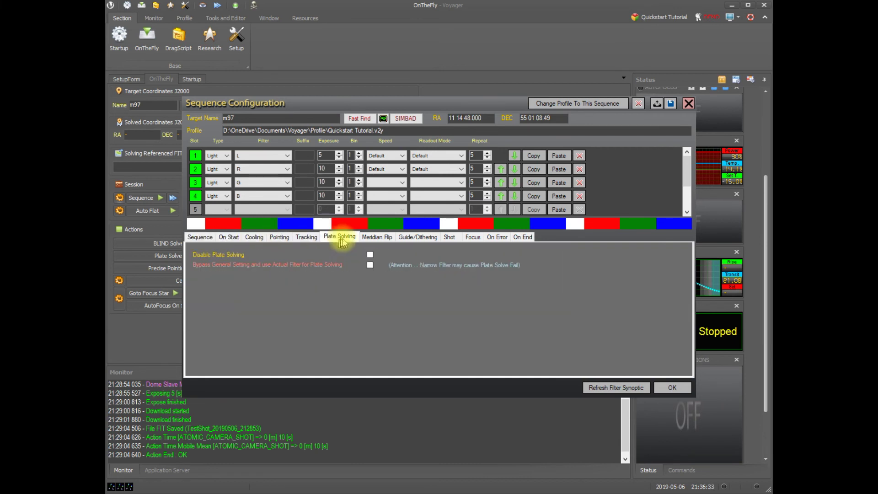
click(377, 237)
click(417, 236)
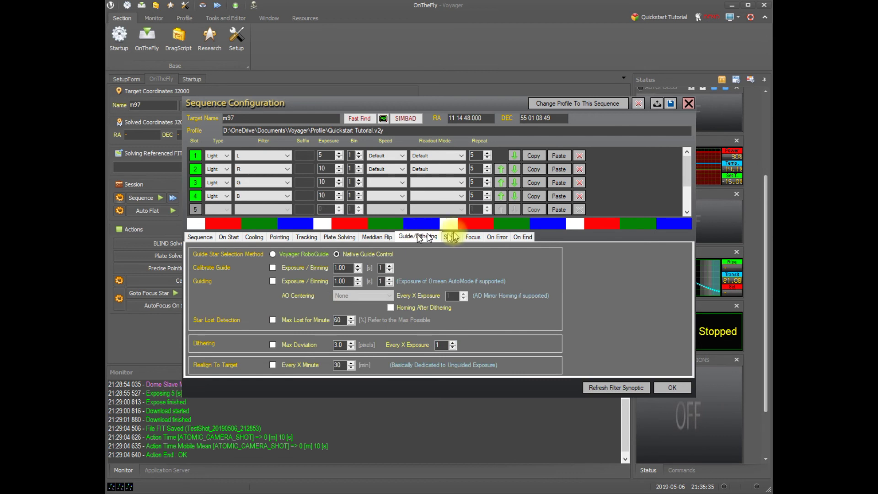
click(450, 237)
click(472, 236)
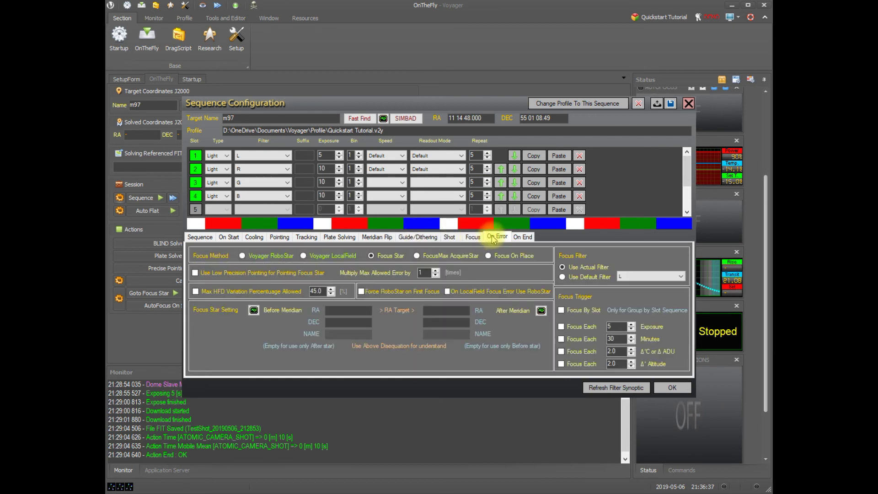
click(502, 237)
click(516, 237)
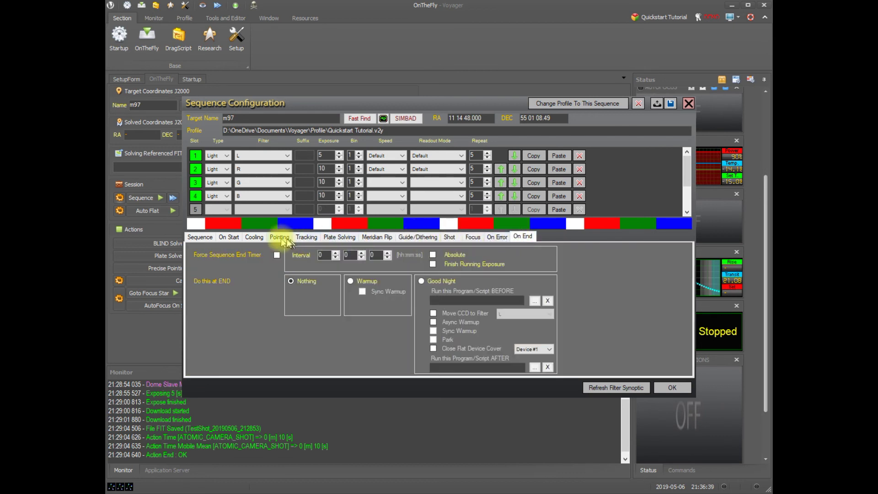
Examine the Cooling, Pointing, Tracking, Plate Solving, Meridian Flip, Guide/Dithering, Shot, Focus, On Error and On End settings again.
click(255, 237)
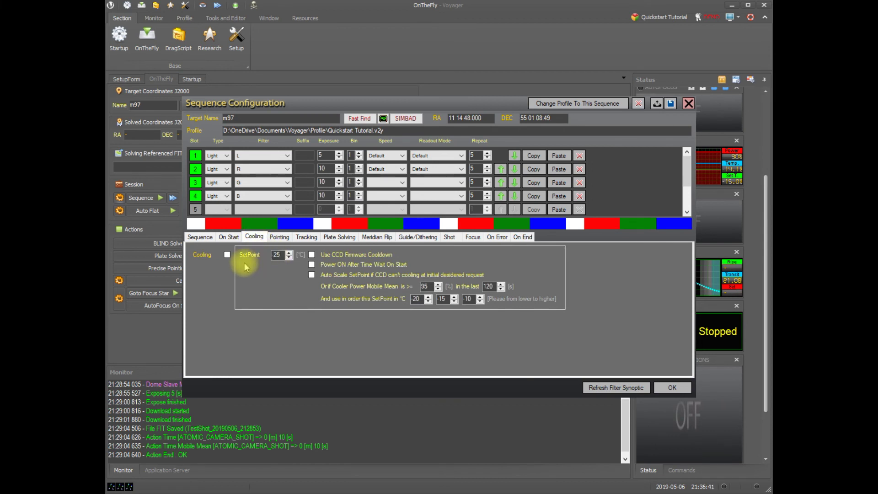
click(289, 242)
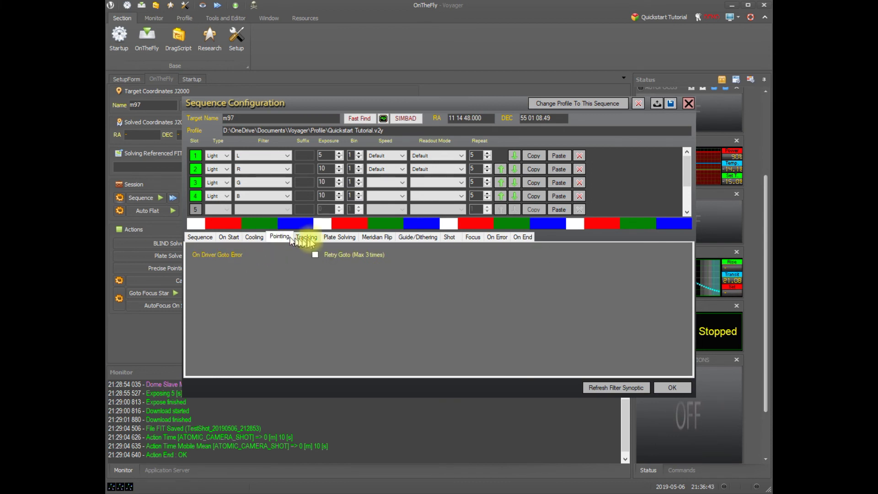
click(314, 241)
click(339, 237)
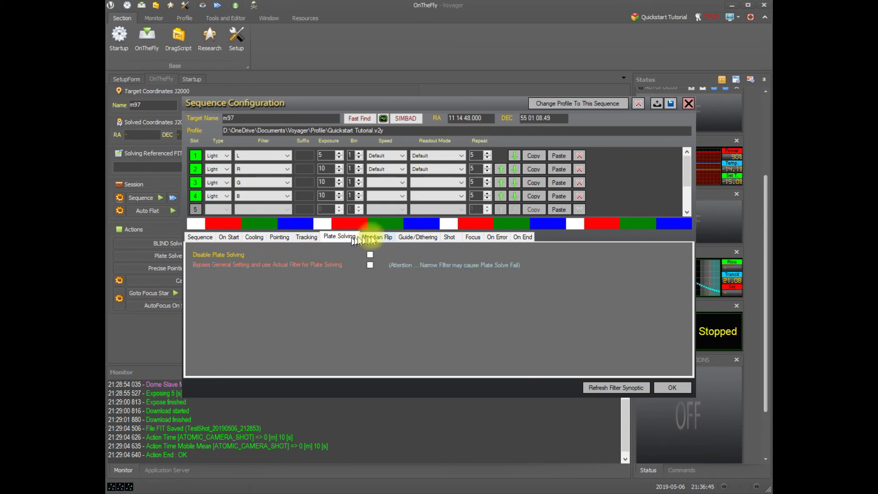
click(377, 237)
click(416, 237)
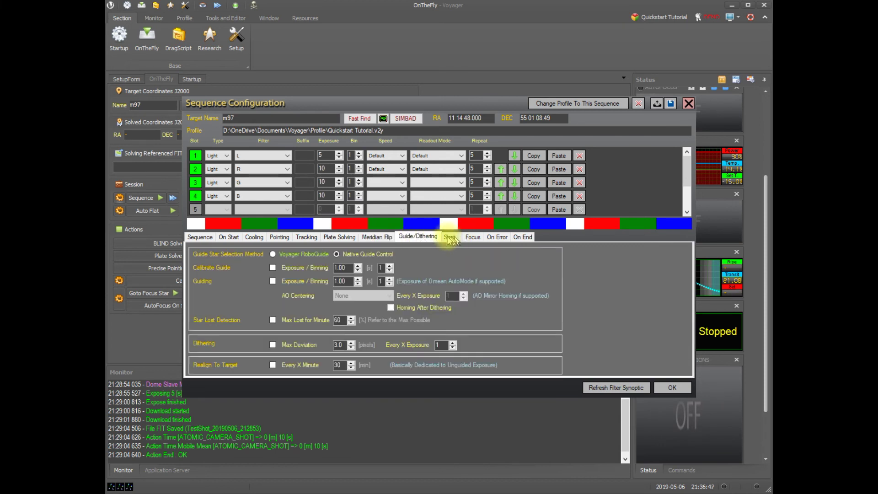
click(448, 240)
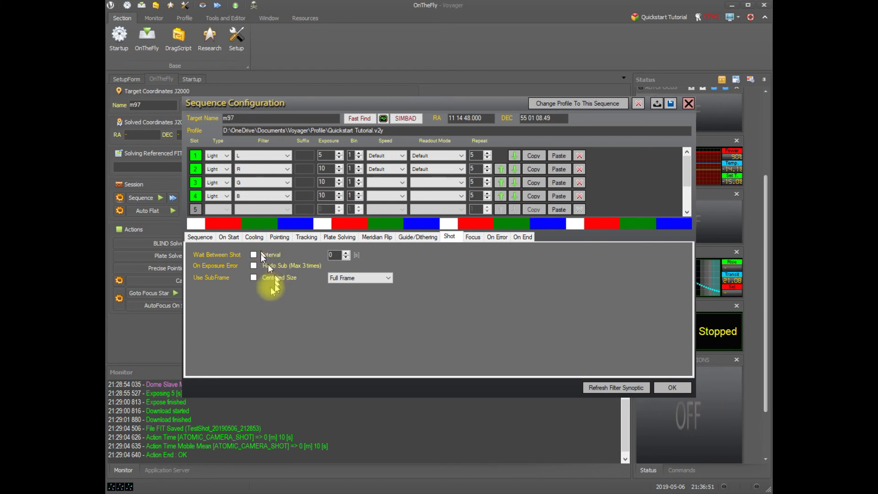
click(471, 239)
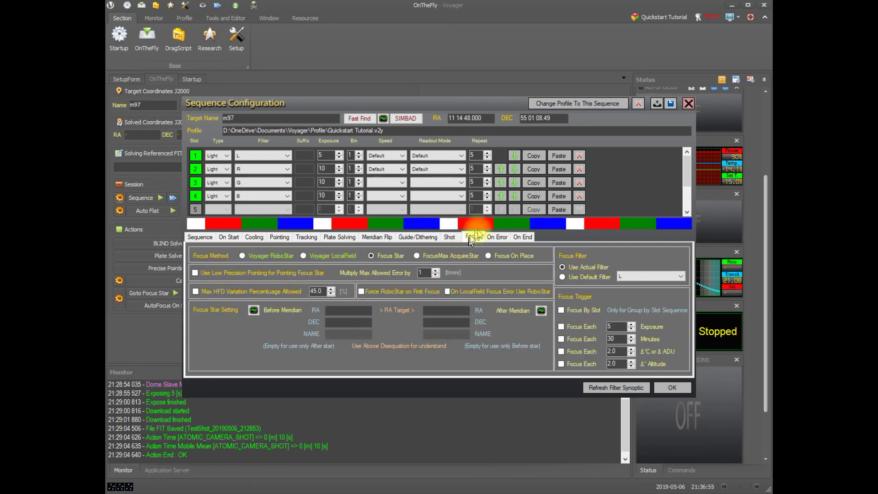
click(501, 237)
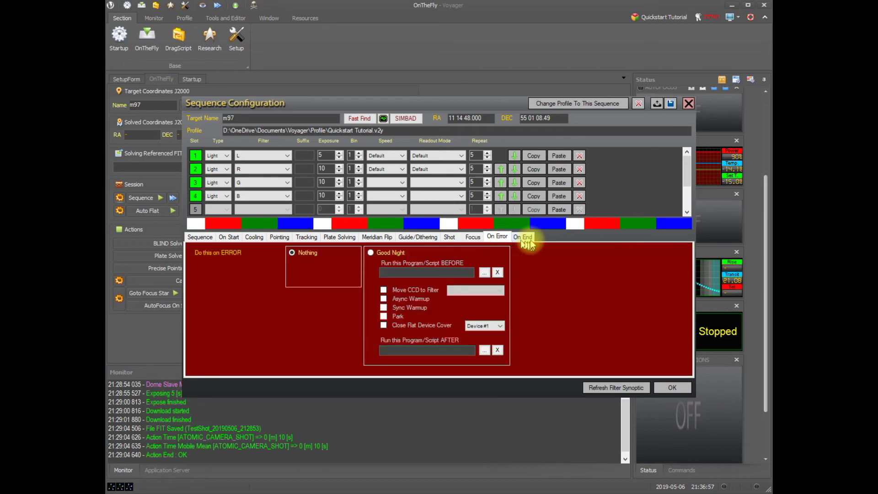
click(524, 240)
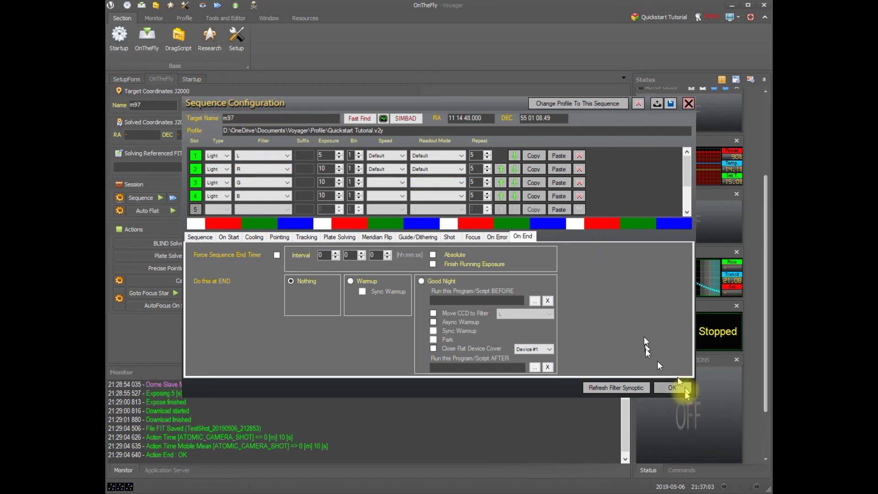
Save the sequence configuration to a file named "m97 simulator sequence" in the ConfigSequence folder.
click(670, 106)
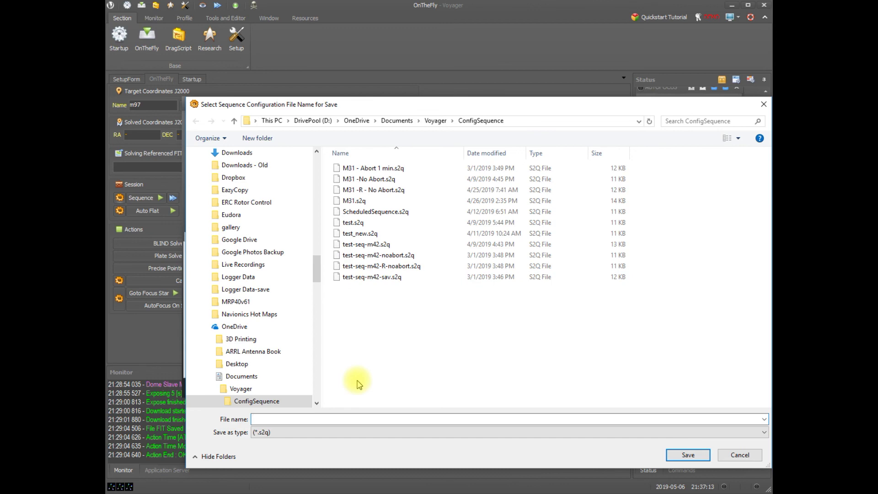
text(97 simulator sequence)
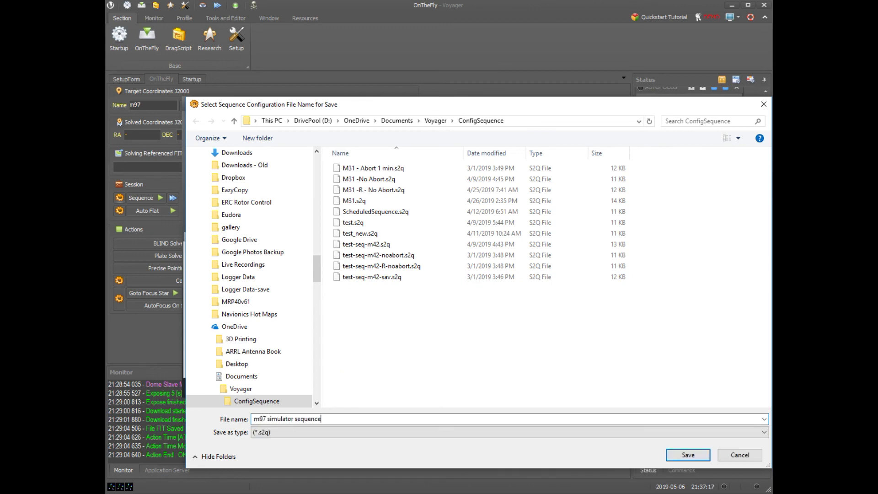
key(Return)
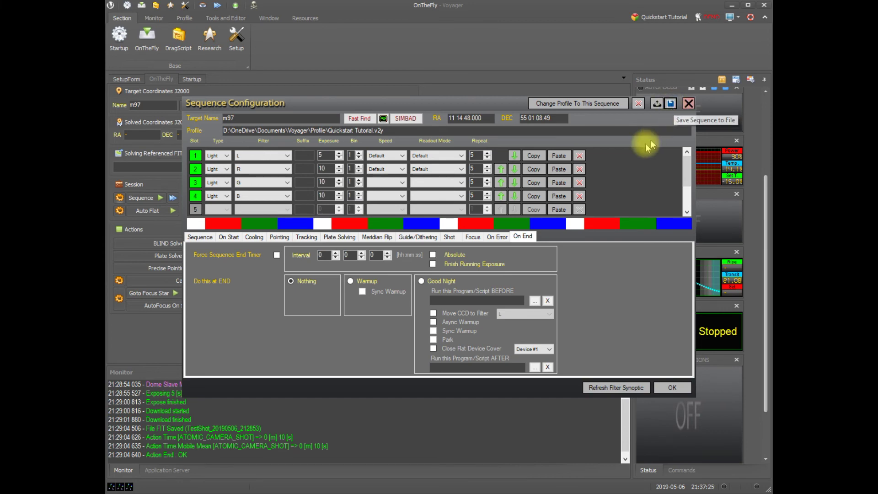
Load the saved "m97 simulator sequence.s2q" file into the sequence configuration and accept the configuration.
click(655, 104)
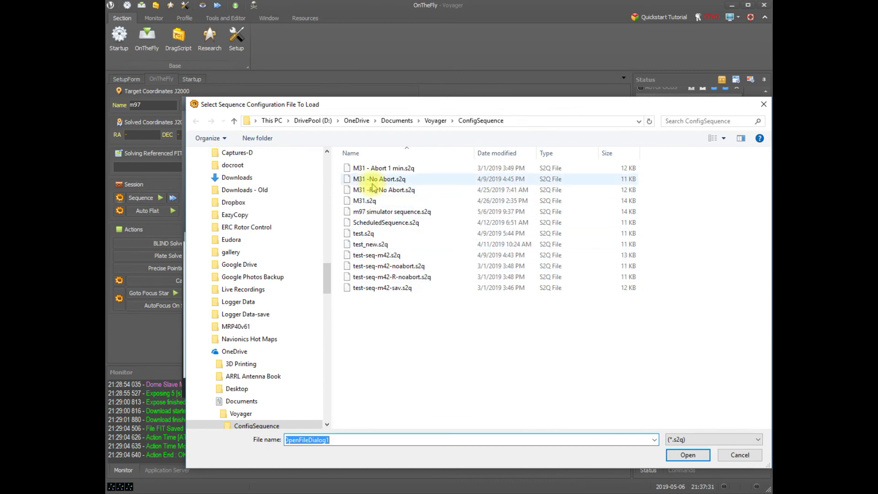
double_click(402, 211)
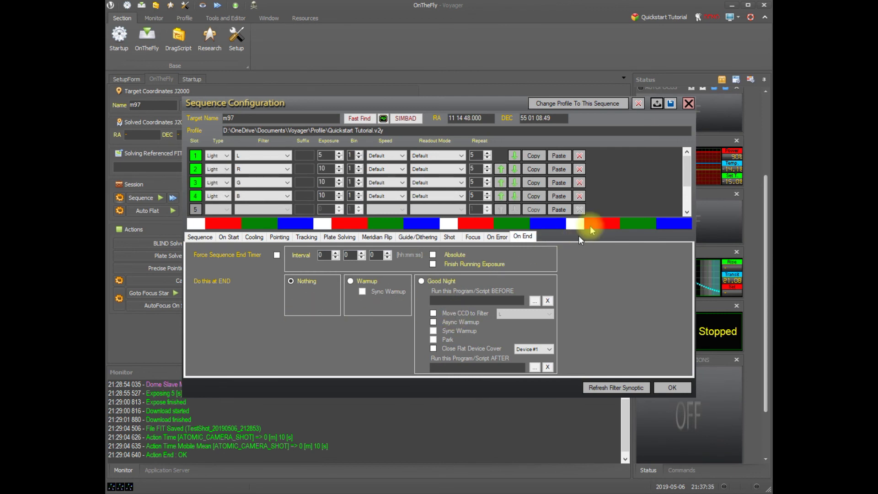
click(671, 386)
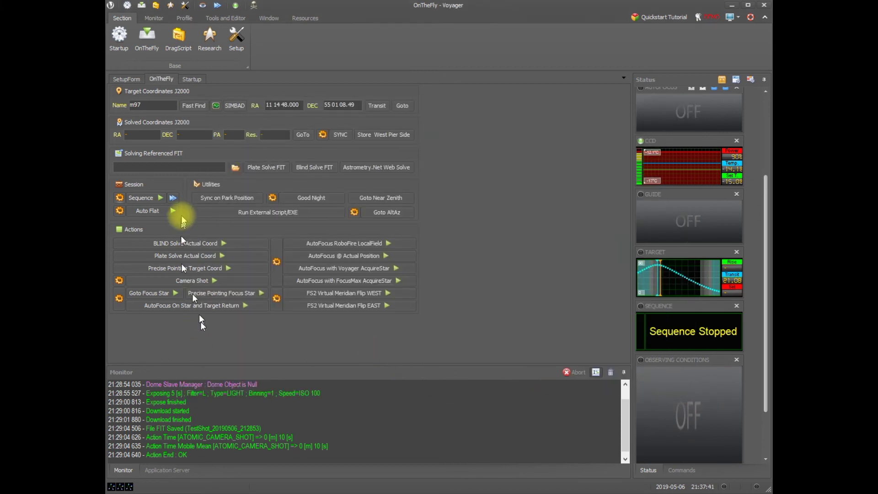
Start the configured m97 imaging sequence and confirm the sequence action.
click(160, 198)
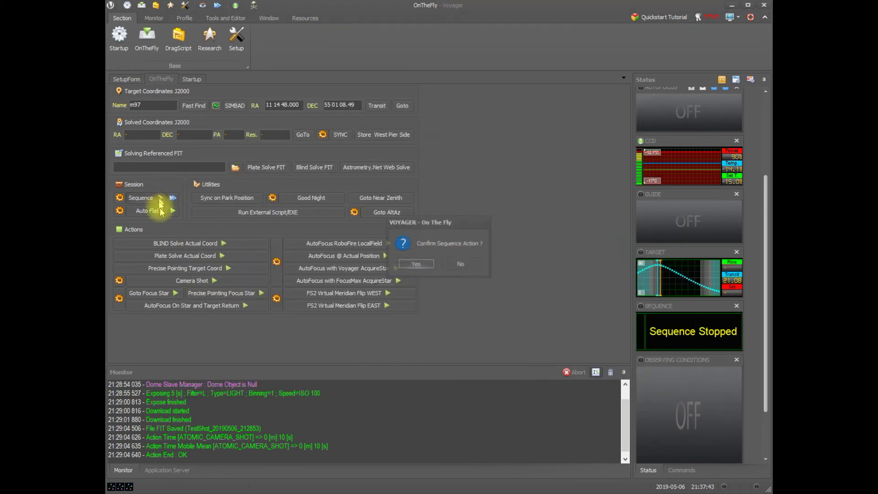
click(425, 264)
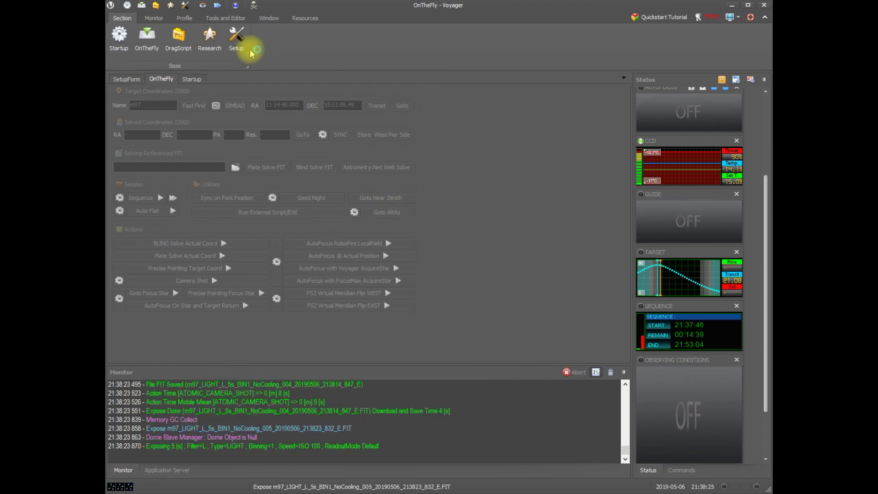
Pause the running m97 sequence and resume it once the pause has taken effect.
click(154, 19)
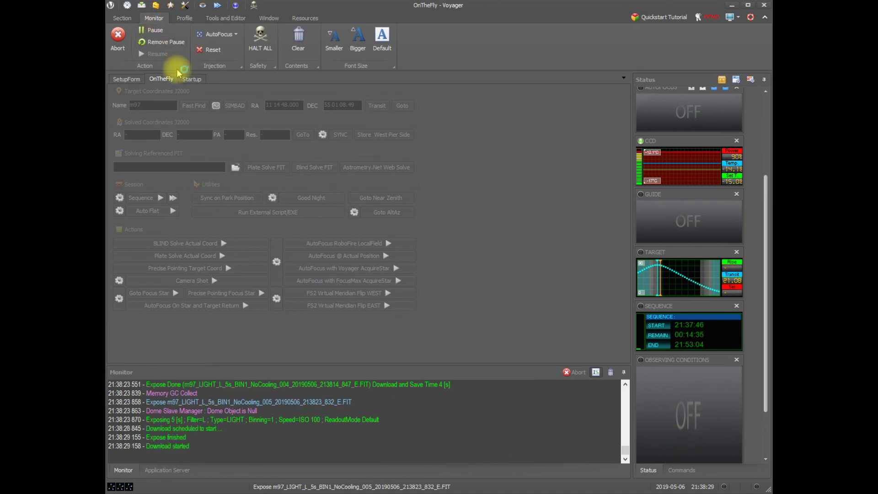
click(155, 30)
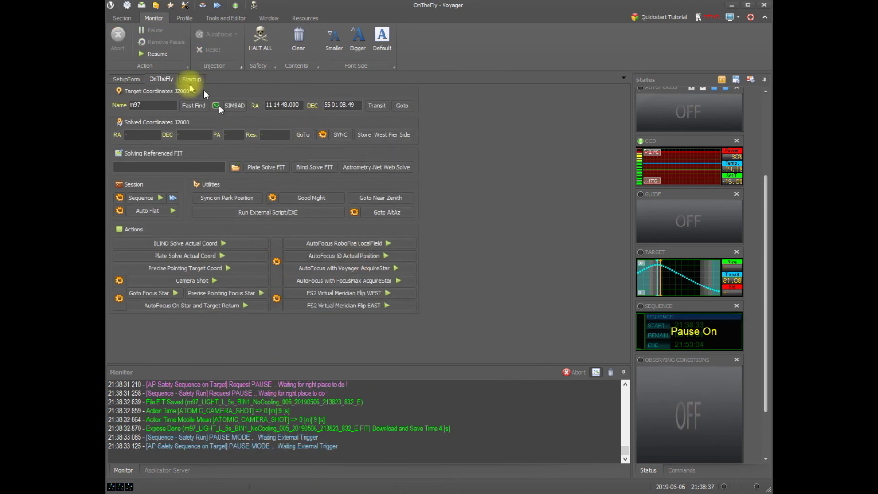
click(163, 54)
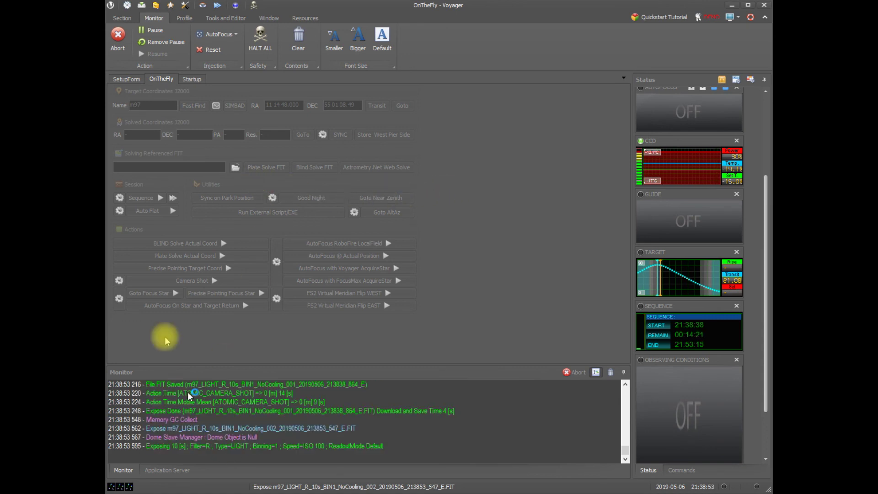
Abort the running m97 sequence during its R-filter exposures.
click(120, 34)
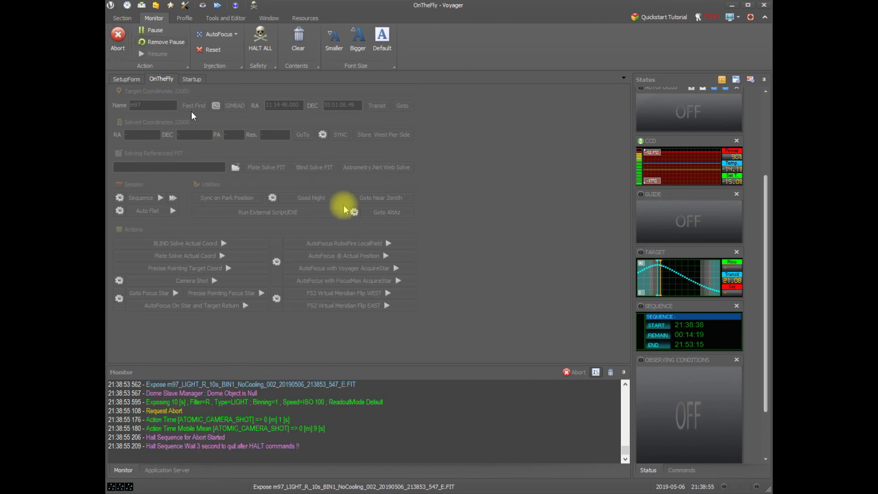